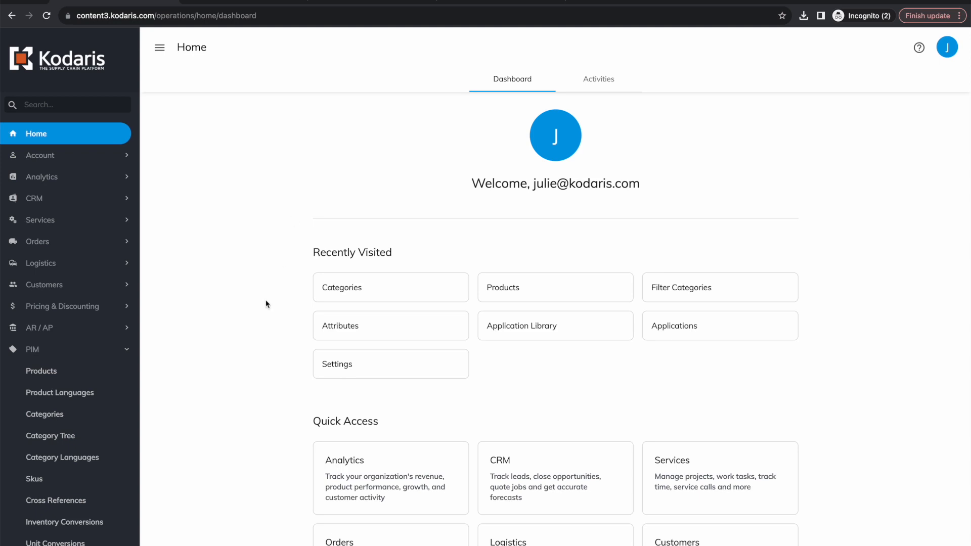
Step: Open the PIM categories data and add a category with code "steel" and name "Steel"
scroll(3, 330, down, 3)
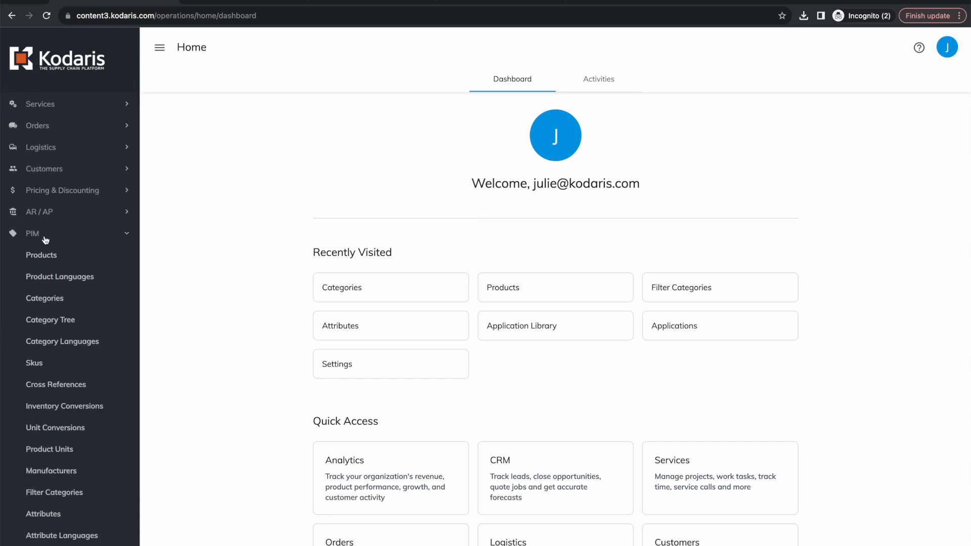
click(66, 306)
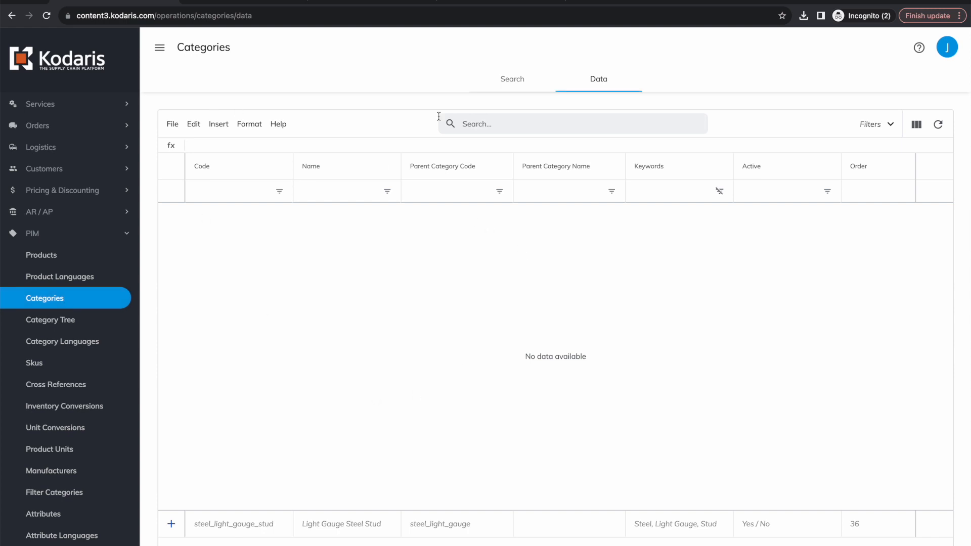
click(239, 521)
text(steels)
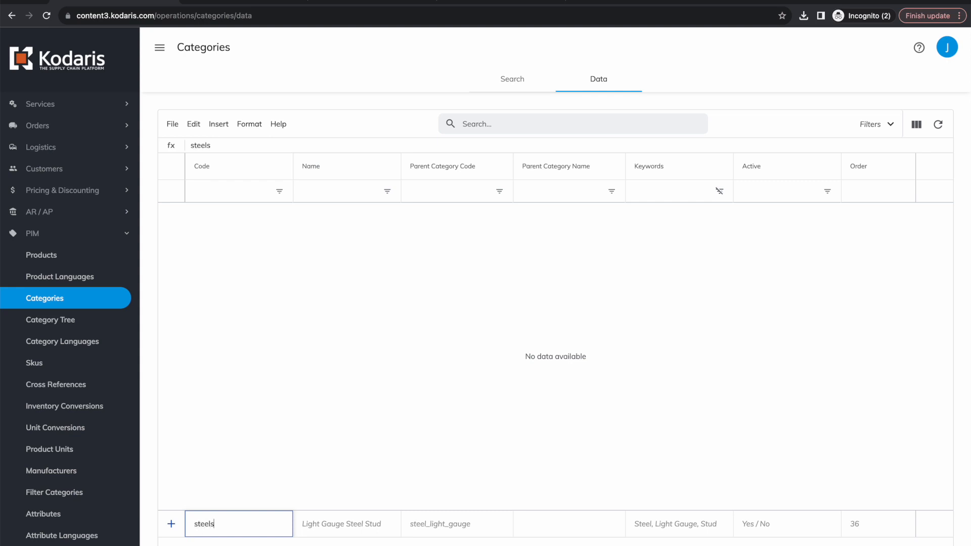
key(BackSpace)
key(Tab)
text(Steel)
key(Return)
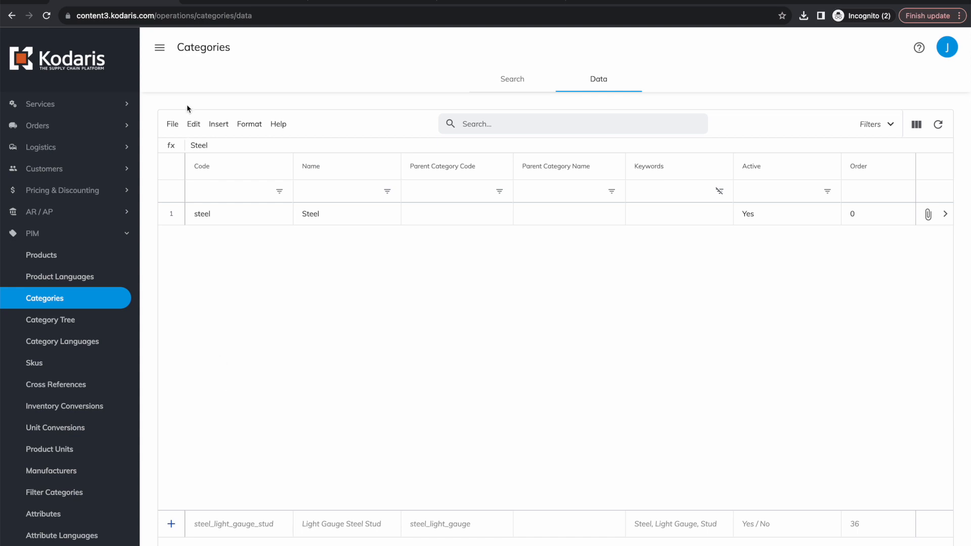
Step: Examine the code and name of the steel category and its complete row
click(202, 166)
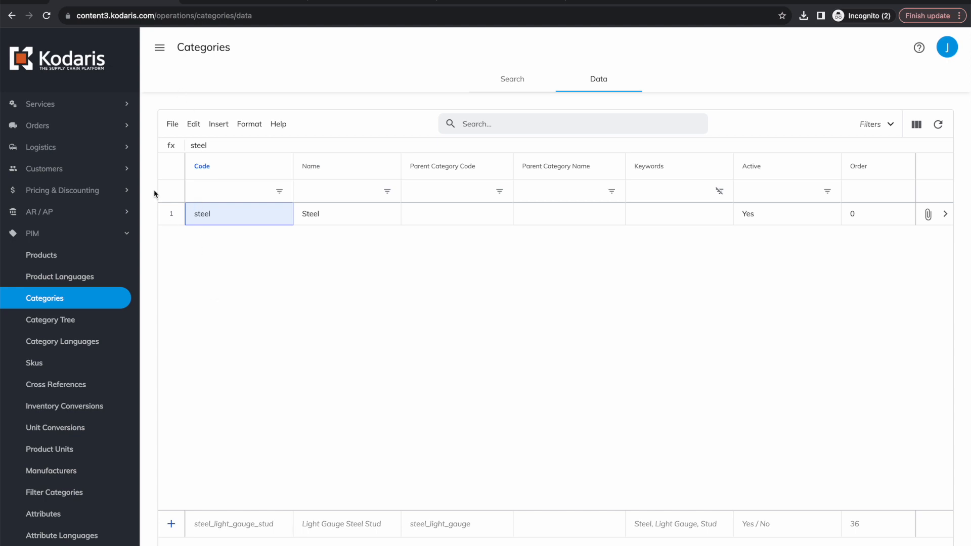
click(171, 214)
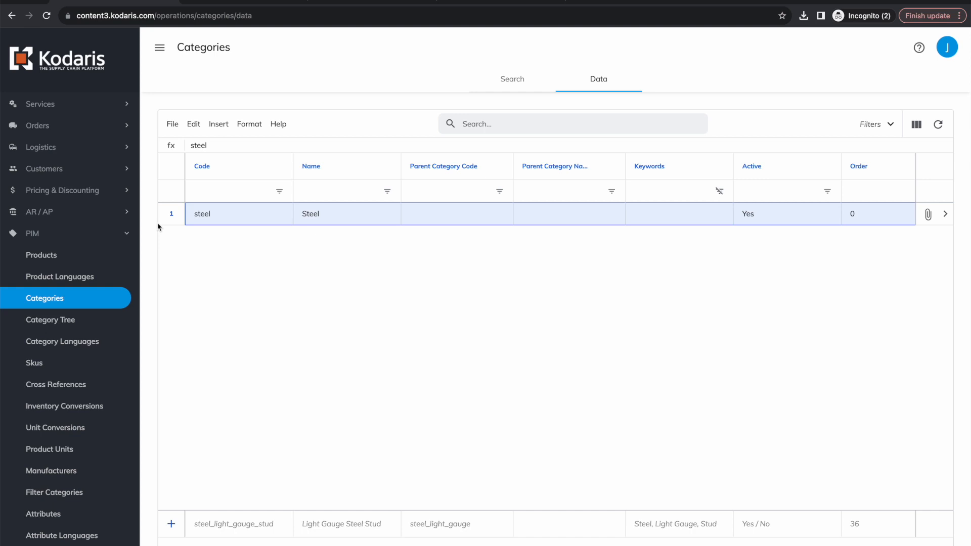
click(200, 167)
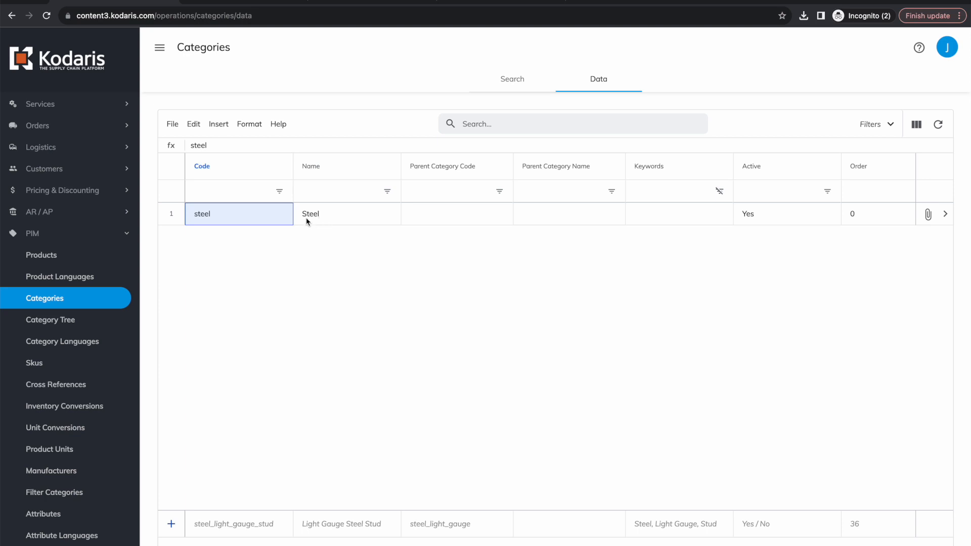
click(171, 213)
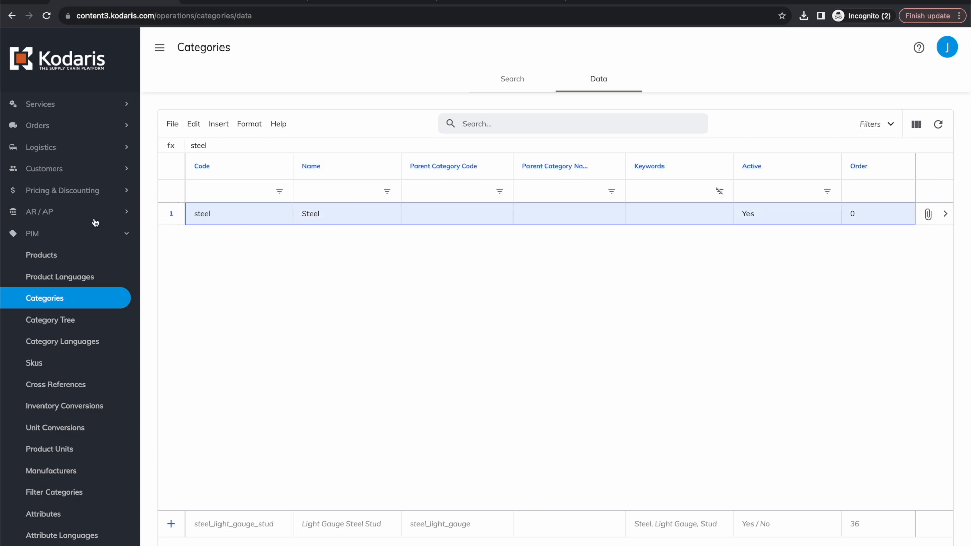
click(312, 219)
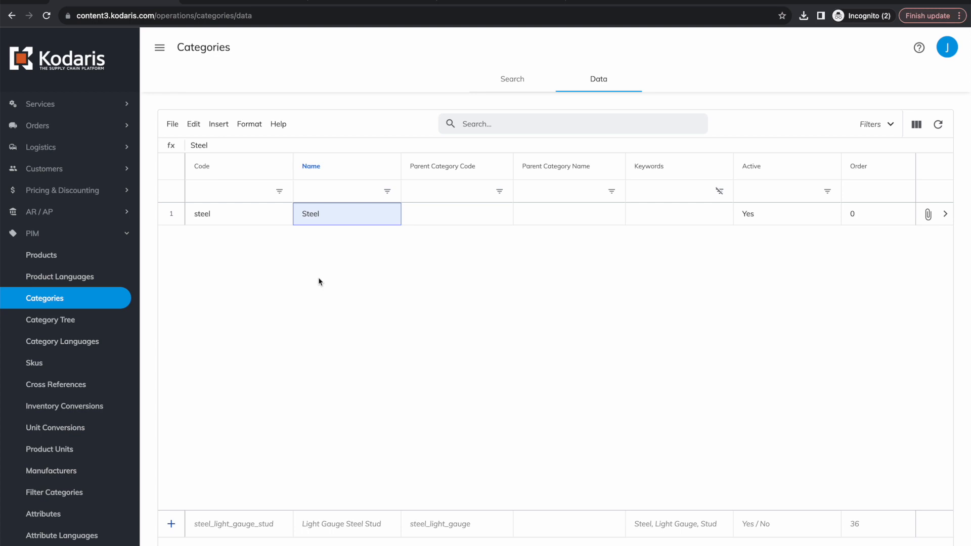
click(204, 166)
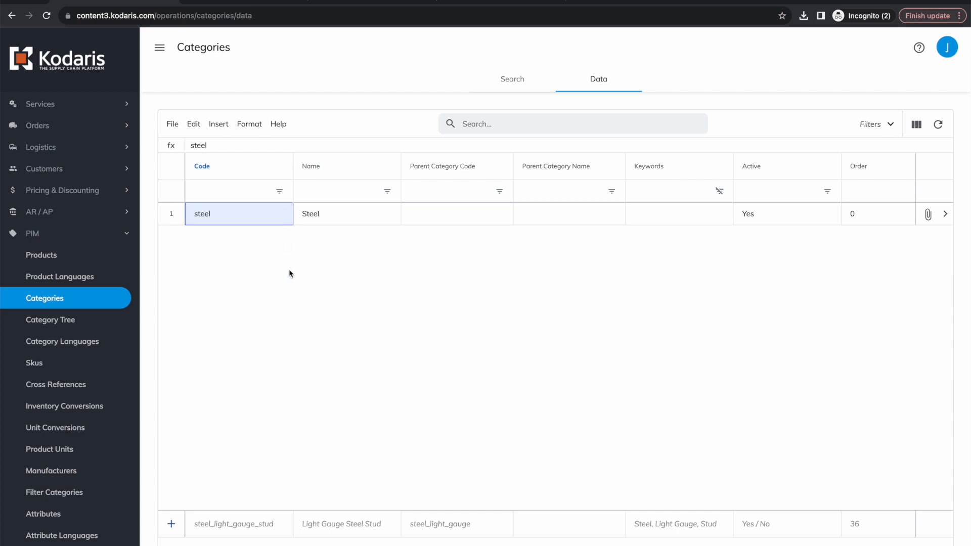
click(210, 157)
Step: Show the External ID column in the categories grid and check the steel row's value in it
click(916, 124)
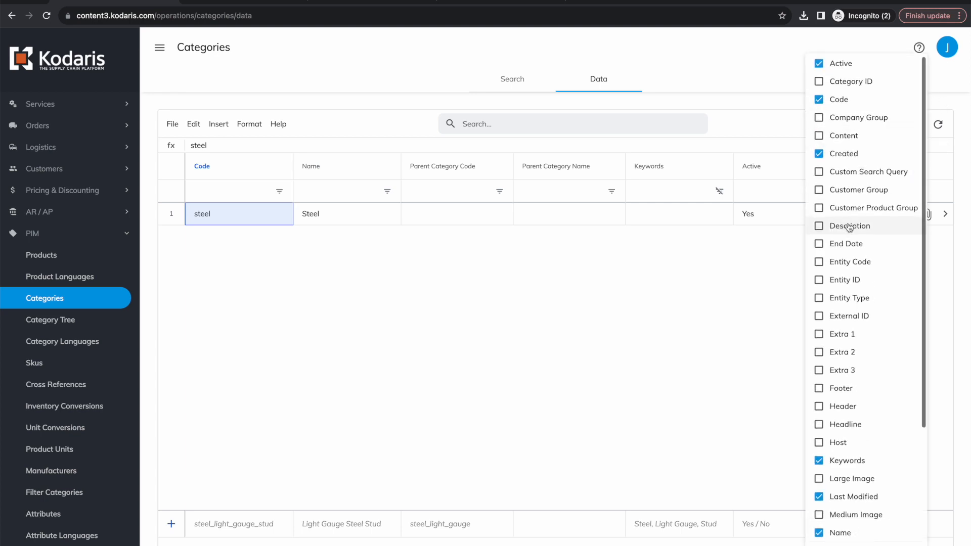
scroll(847, 228, down, 4)
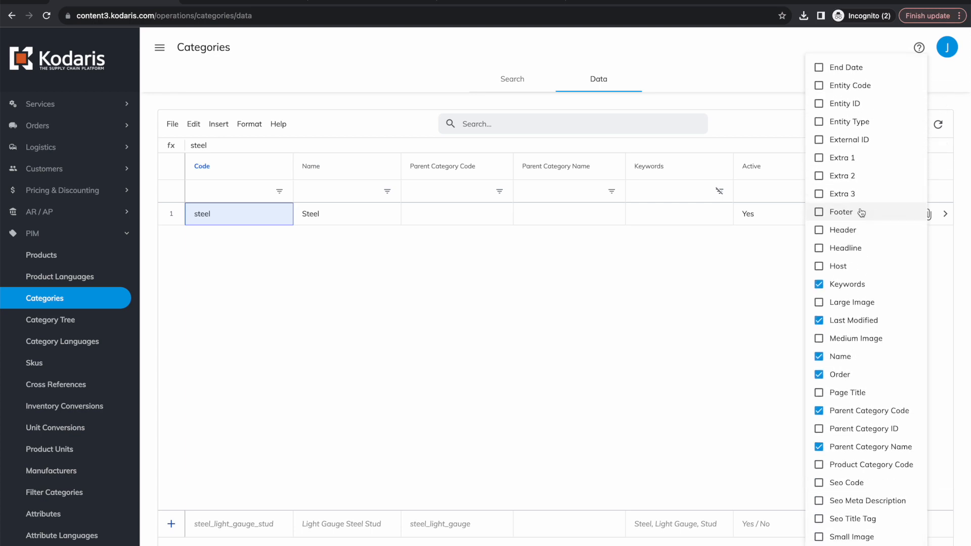
click(684, 243)
scroll(635, 216, right, 7)
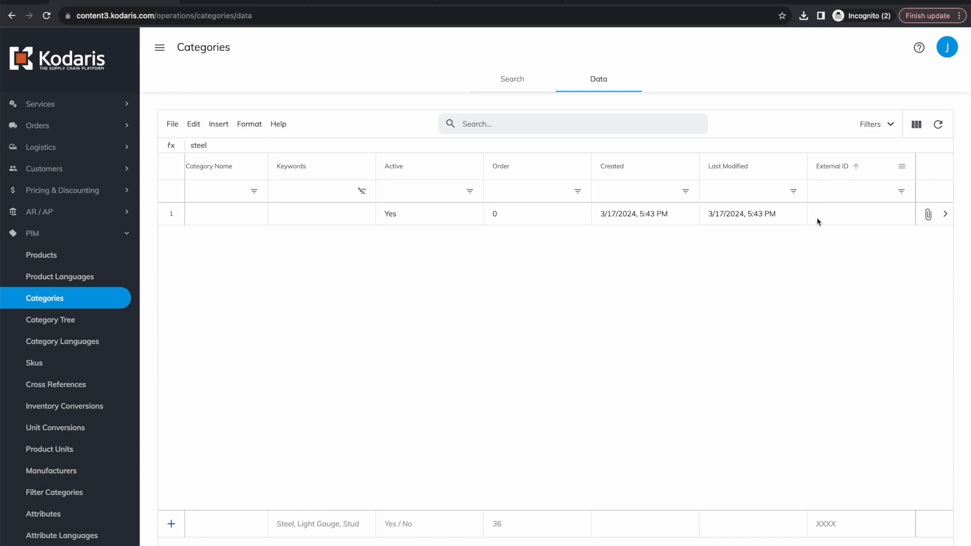
scroll(823, 229, left, 7)
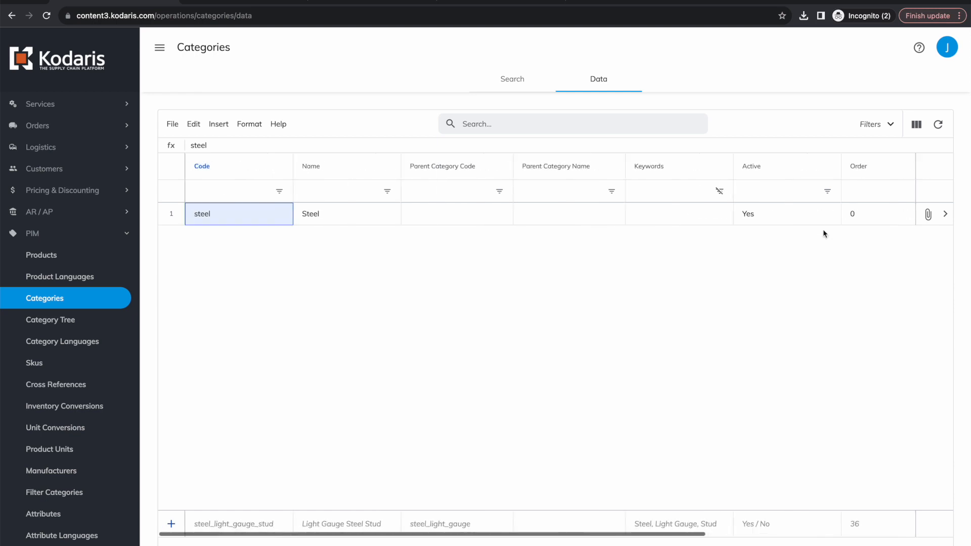
Step: Delete the steel category row from the categories grid
click(167, 218)
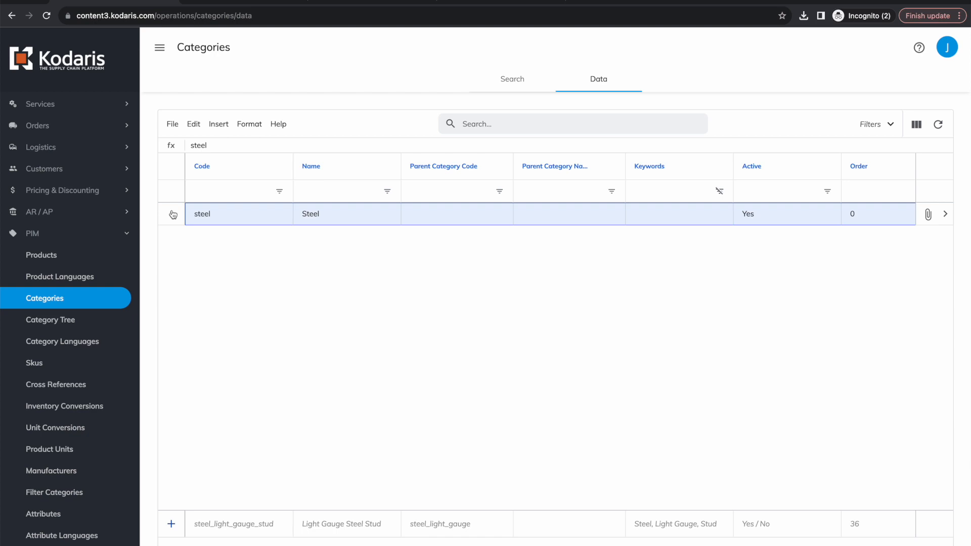
key(Delete)
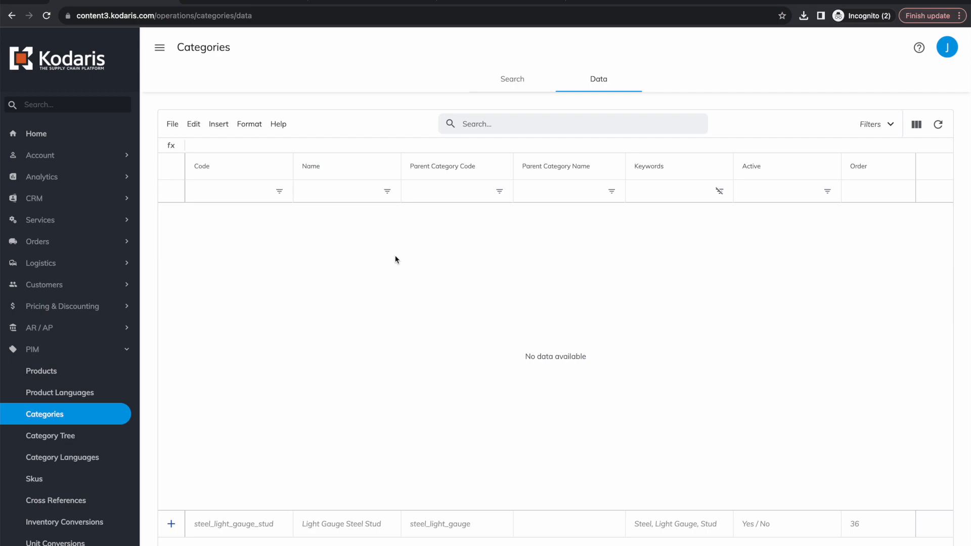
Step: Switch to the external-system-categories-export-1 spreadsheet in Google Sheets and examine its column headers in row 1
key(ctrl+Right)
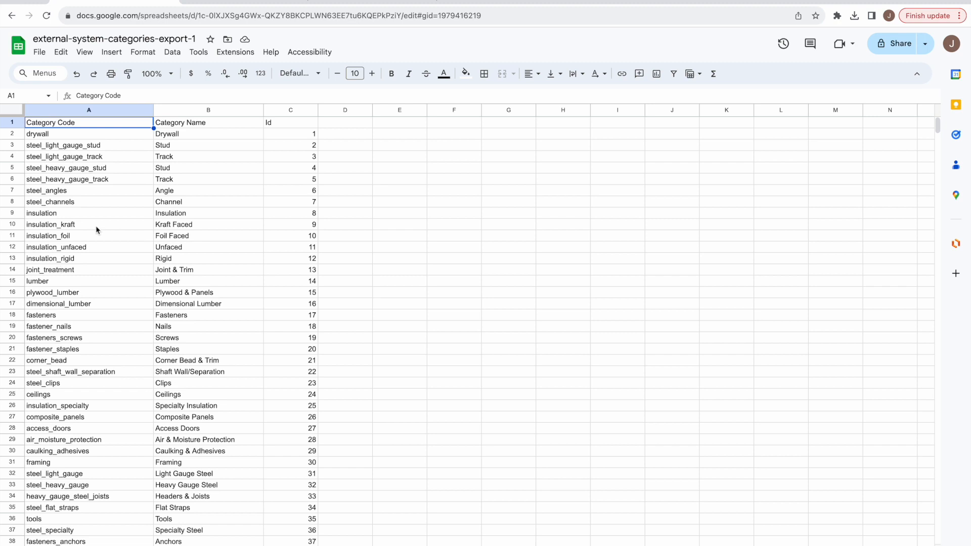
click(185, 127)
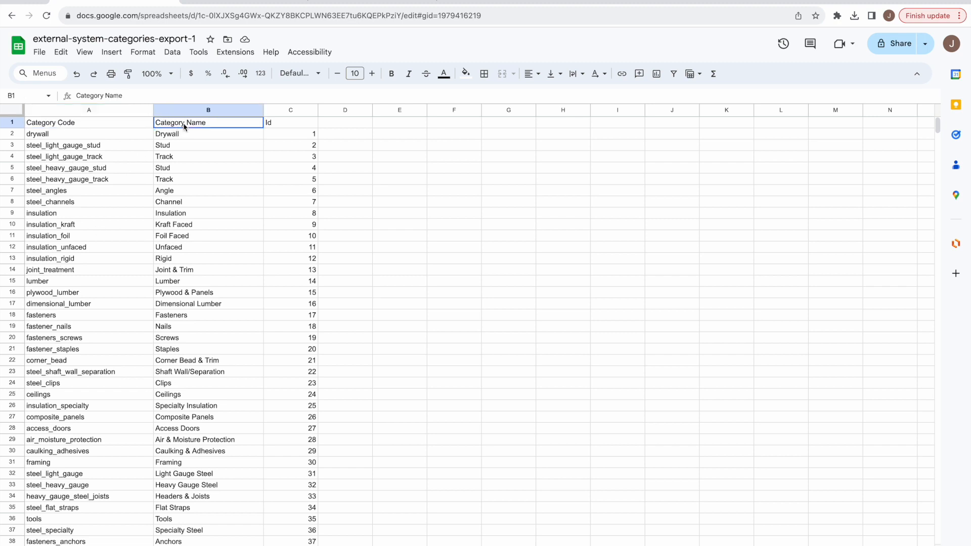
click(290, 123)
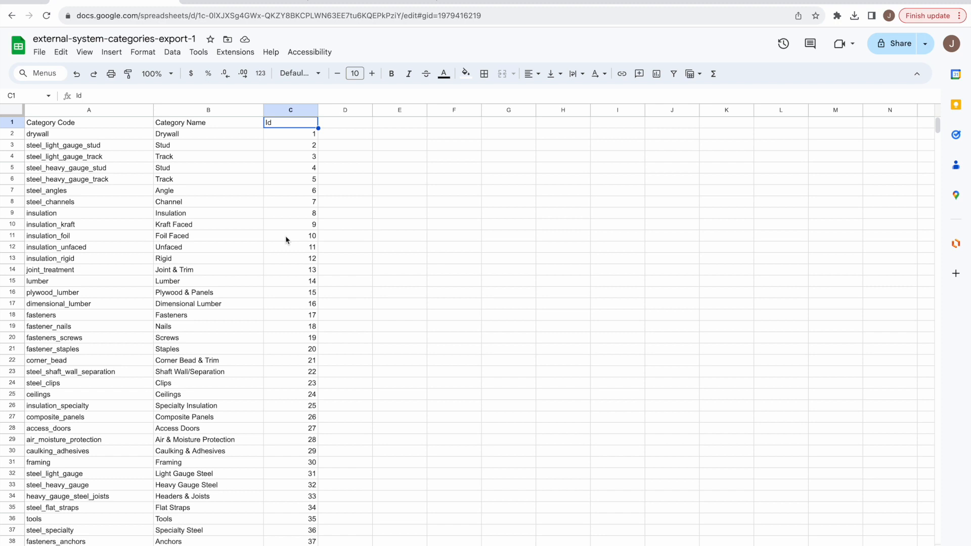
click(10, 125)
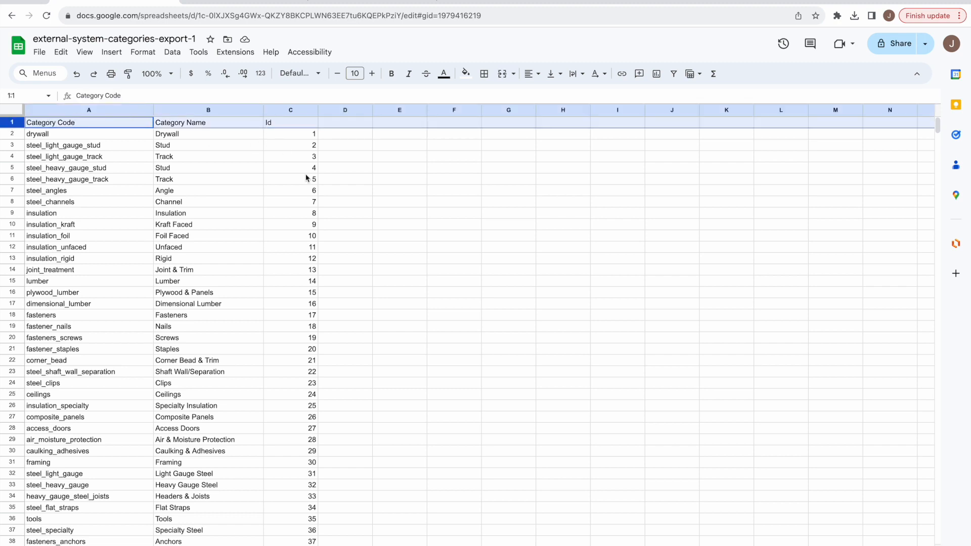
Step: Switch back to Kodaris and look at the import and export commands available for the categories grid
key(ctrl+Left)
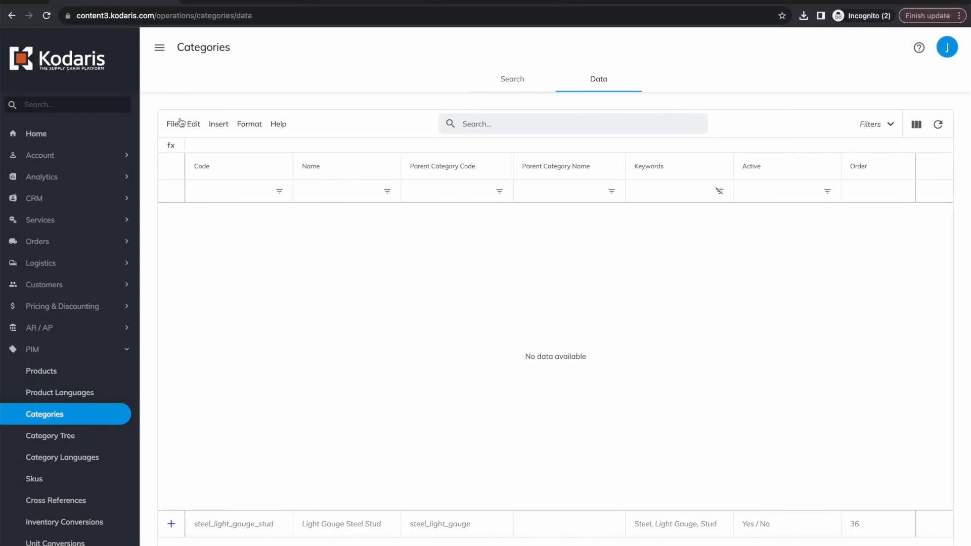
click(175, 126)
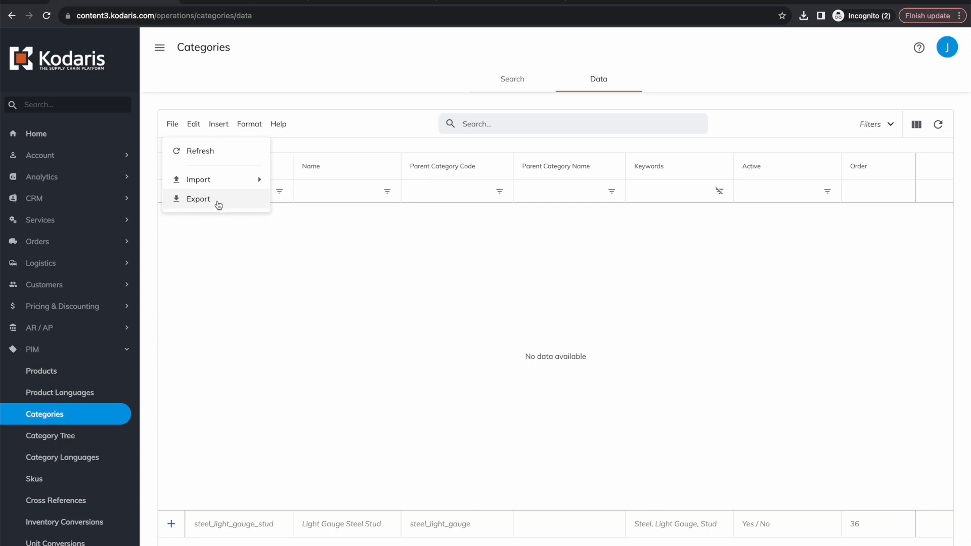
click(232, 287)
Step: Switch to the PIM-HEADERS spreadsheet in Google Sheets and examine its code, name and externalID column headers
key(ctrl+Right)
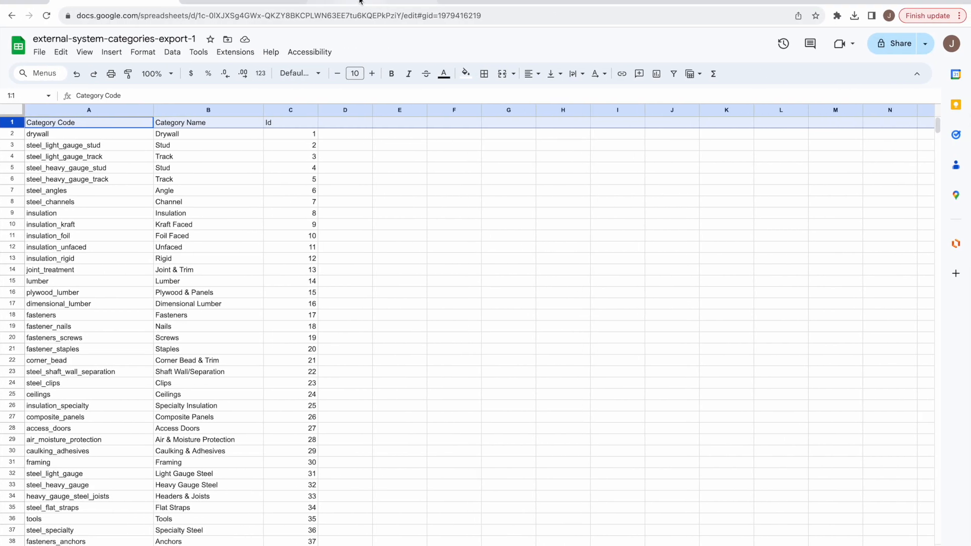
click(359, 1)
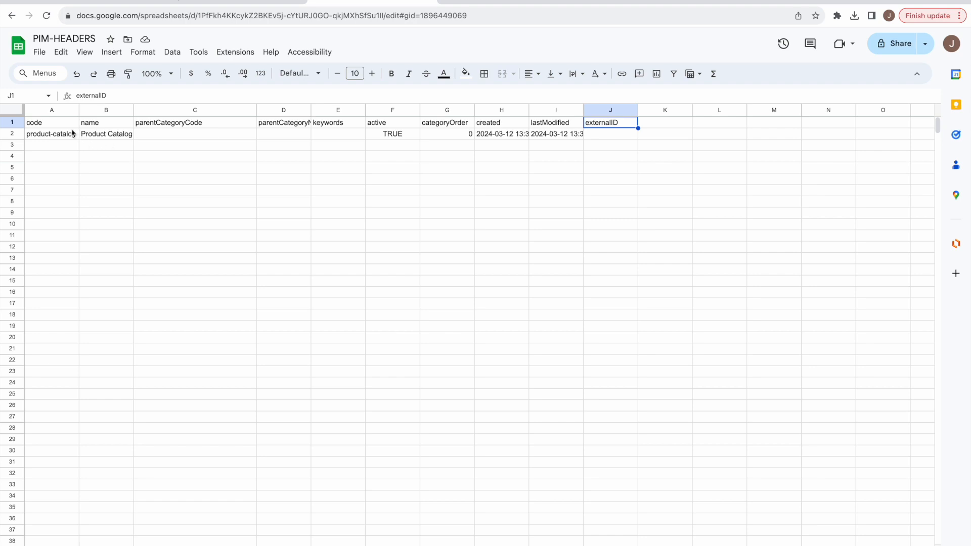
click(47, 127)
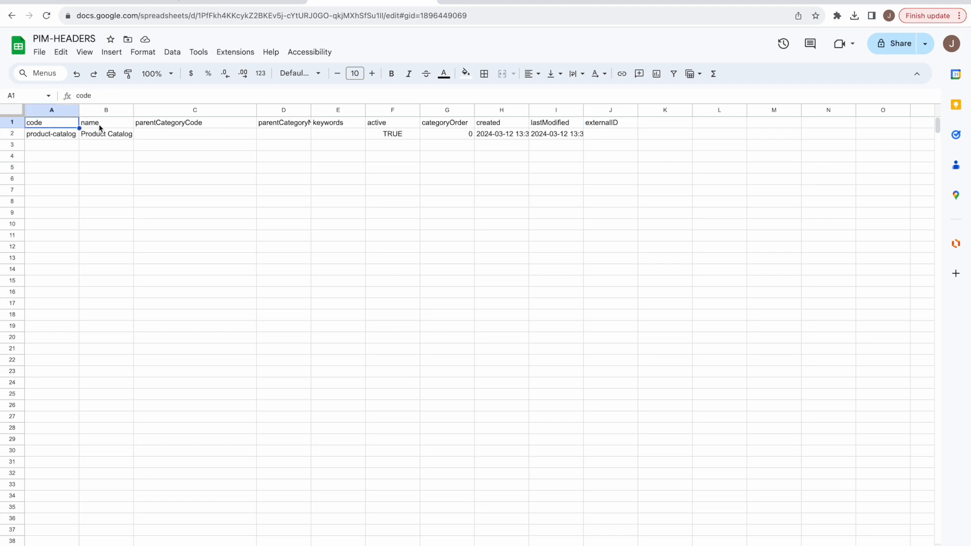
click(99, 127)
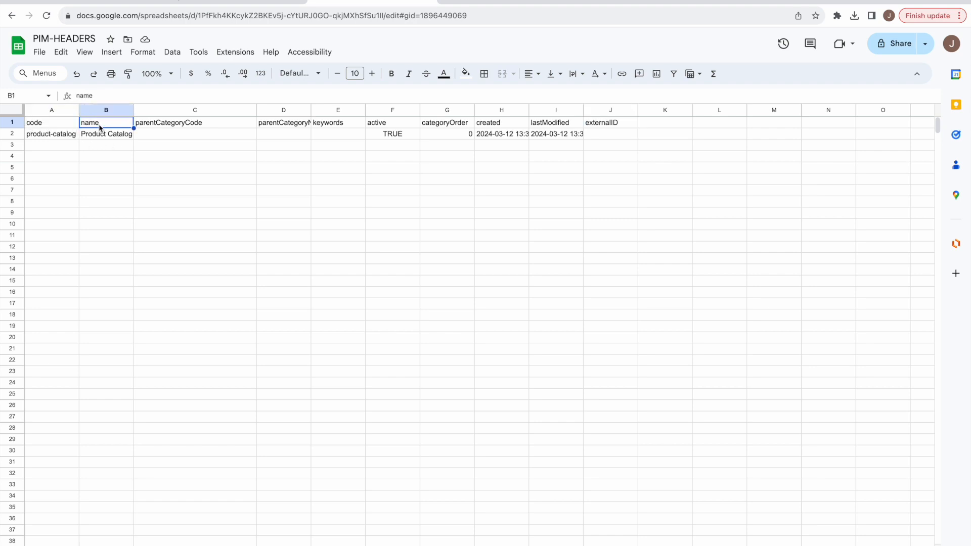
click(616, 125)
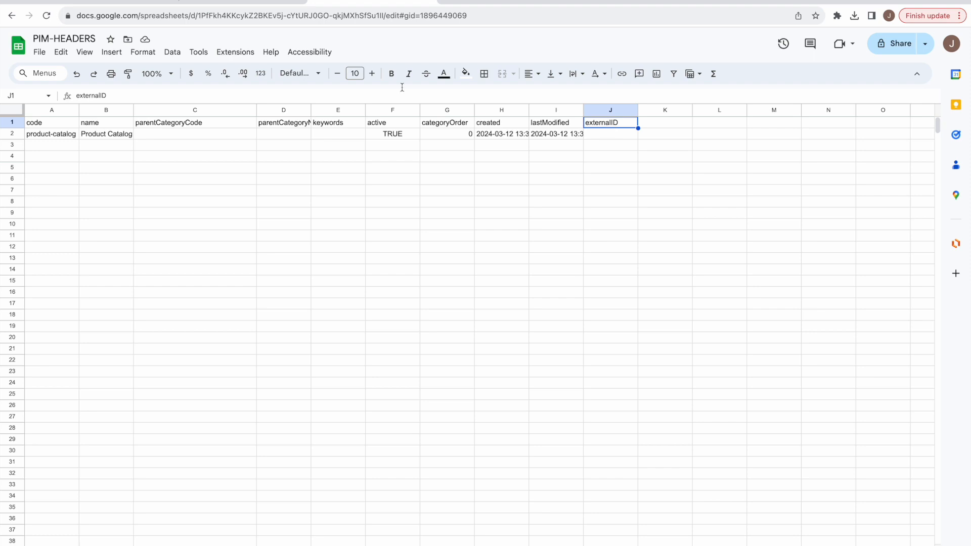
Step: In the external-system-categories-export-1 spreadsheet, rename the headers in A1, B1 and C1 to code, name and externalID
click(107, 1)
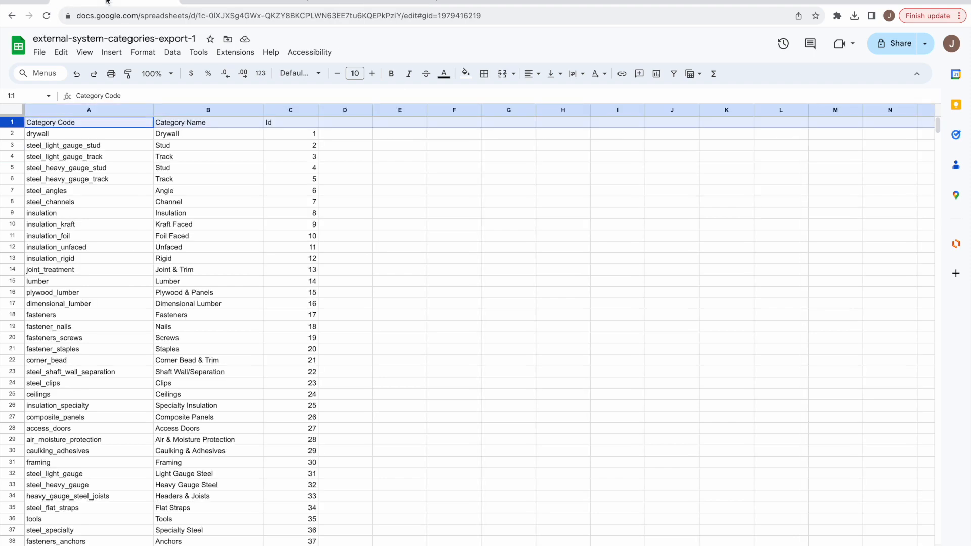
triple_click(79, 121)
text(co)
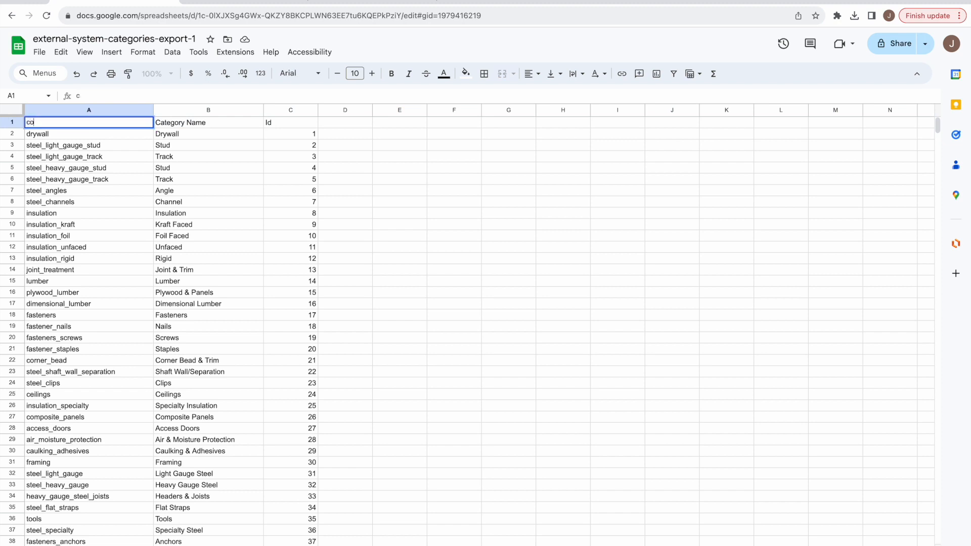
text(lde)
triple_click(169, 123)
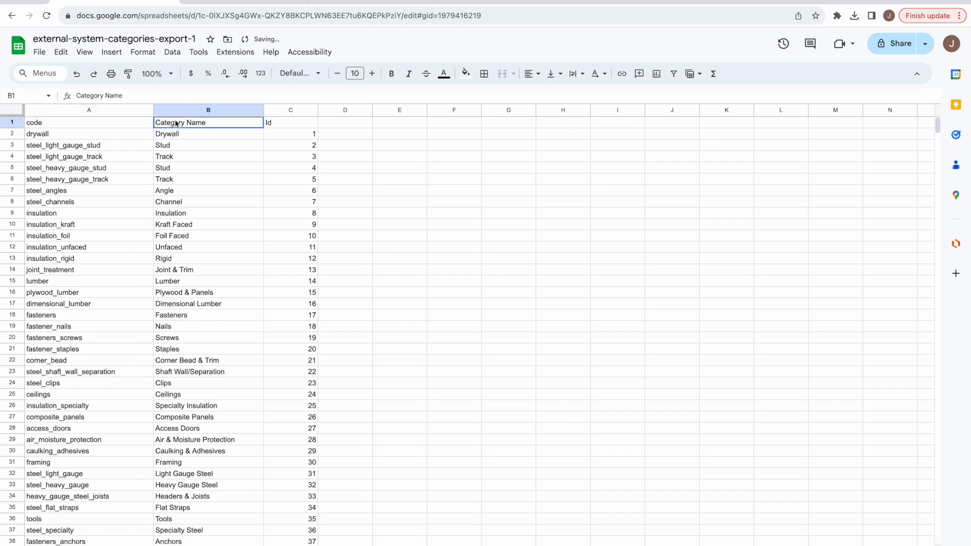
text(name)
triple_click(304, 125)
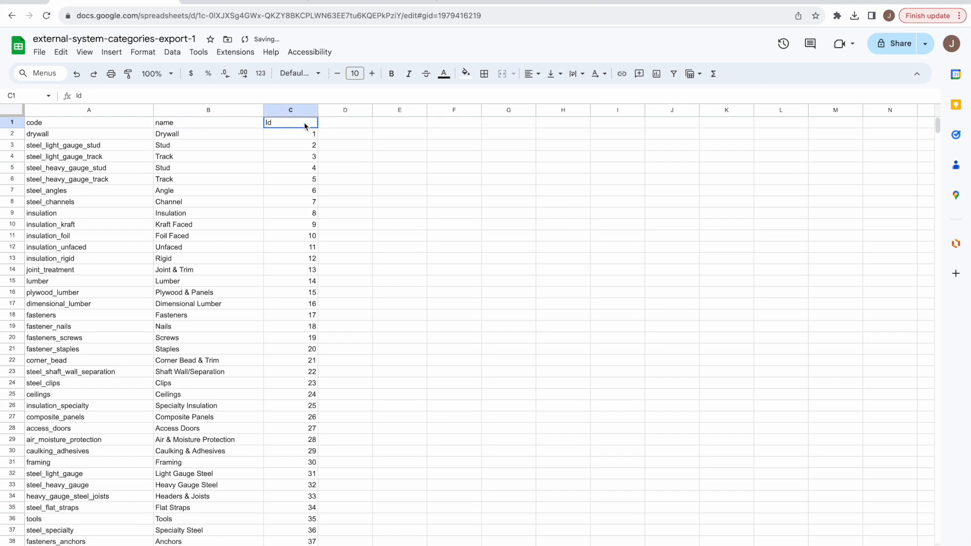
text(externalID)
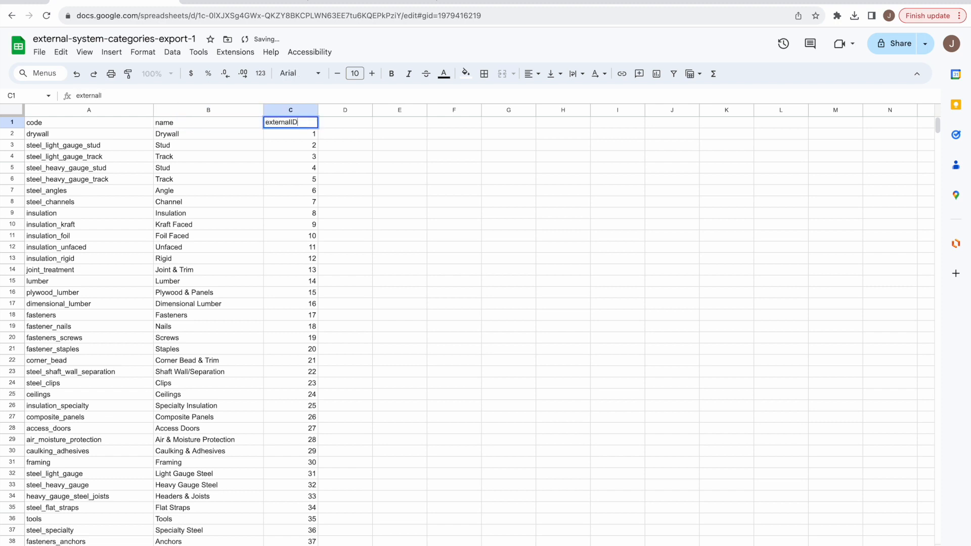
click(336, 136)
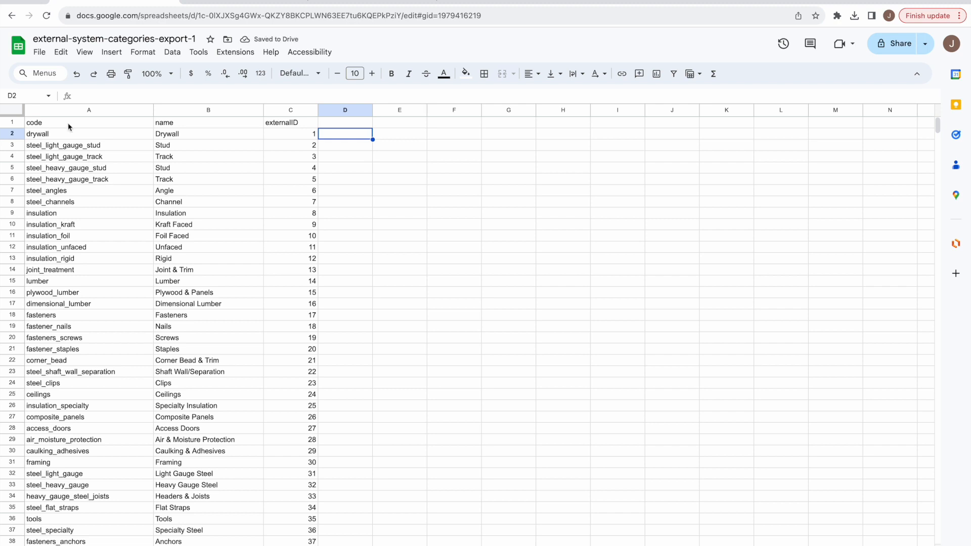
Step: Rename the spreadsheet export-categories and download it as comma-separated values (.csv)
click(111, 39)
text(export-)
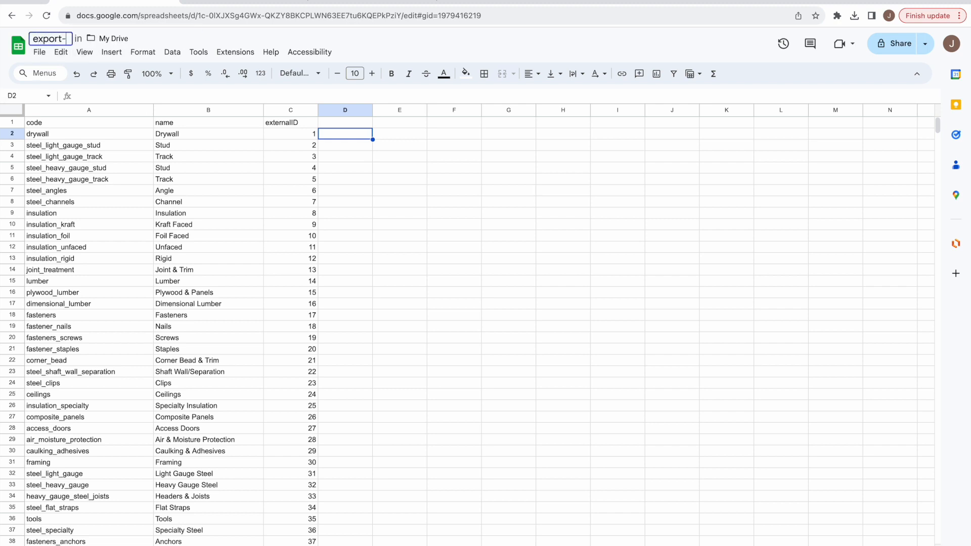
text(categories)
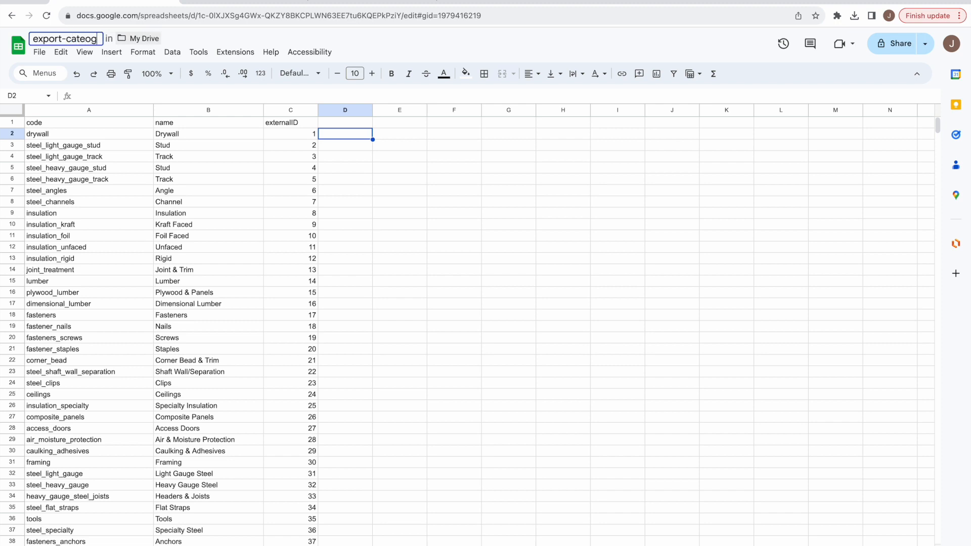
click(39, 52)
mouse_move(73, 185)
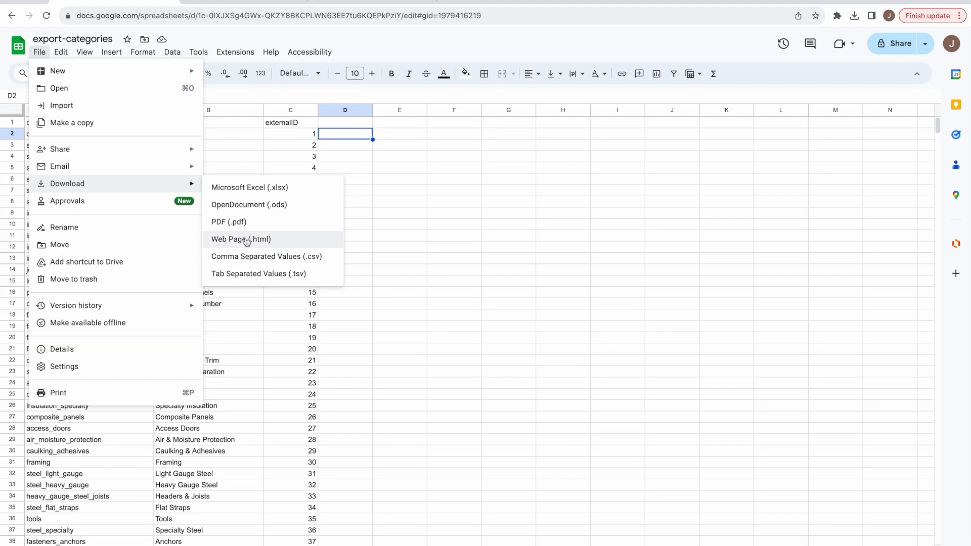
click(245, 257)
Step: Switch to Kodaris and import export-categories - exteral-system-categories-export.csv from Downloads into the categories grid using Create & Update by externalID
key(ctrl+Left)
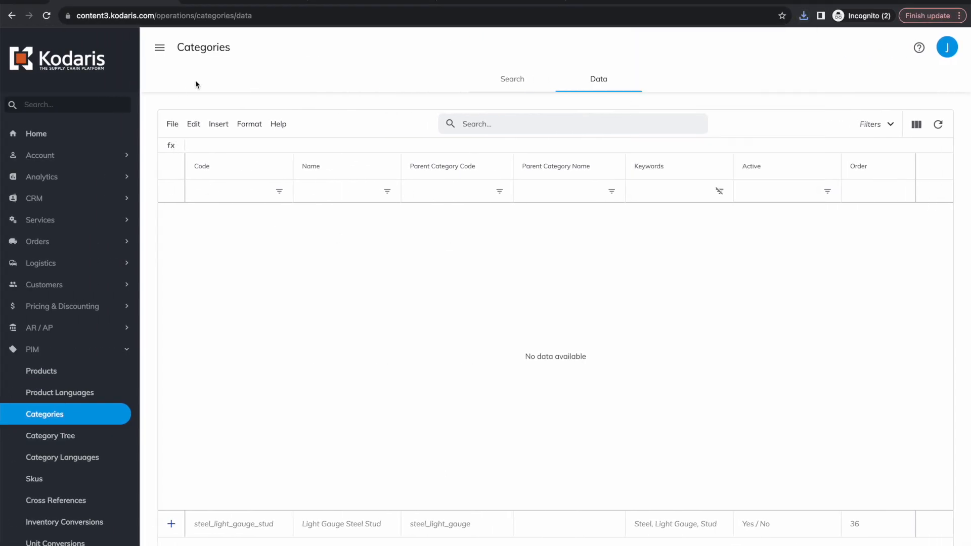
click(172, 124)
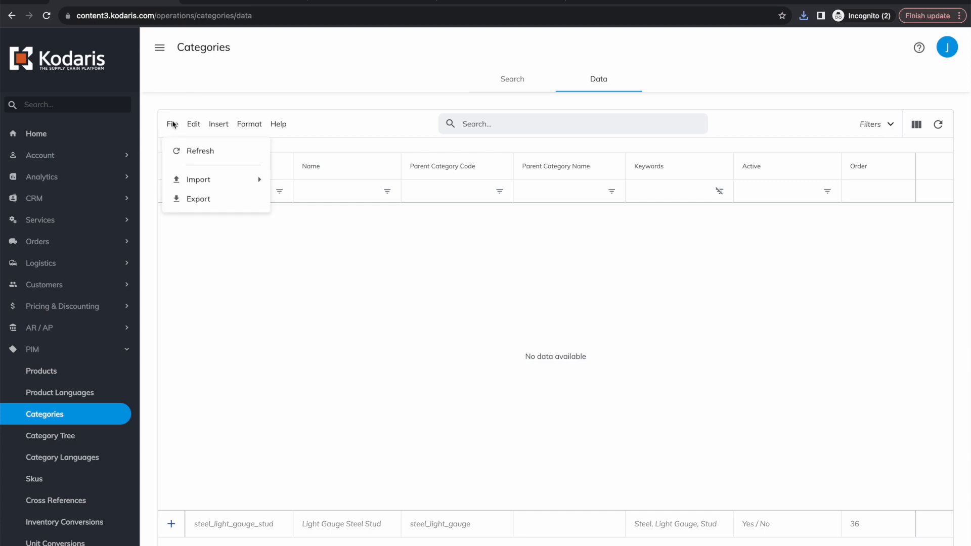
mouse_move(193, 188)
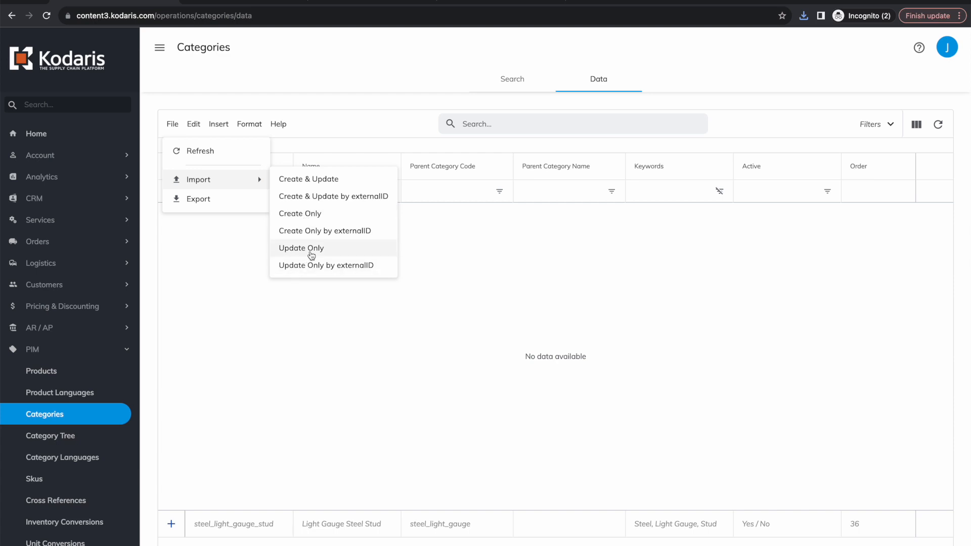
click(338, 199)
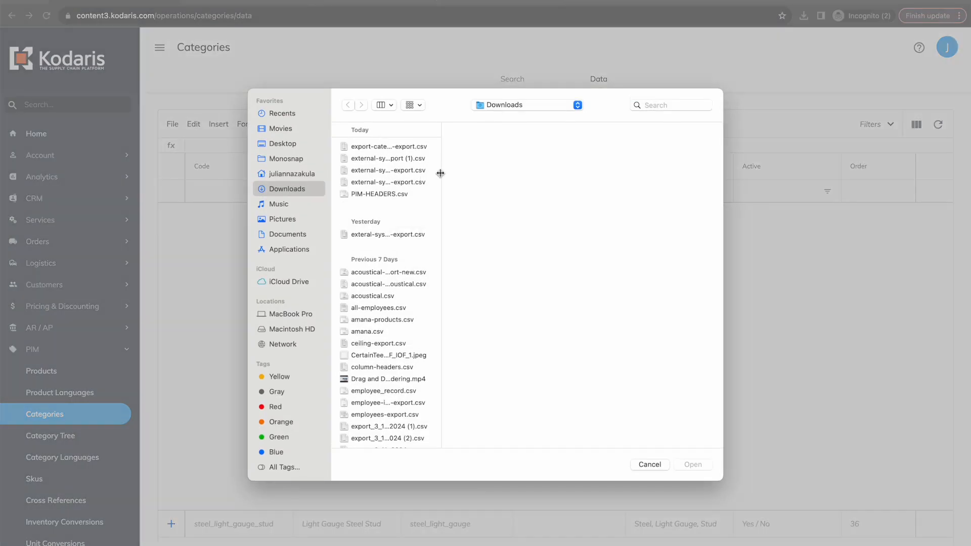
drag(441, 173, 682, 235)
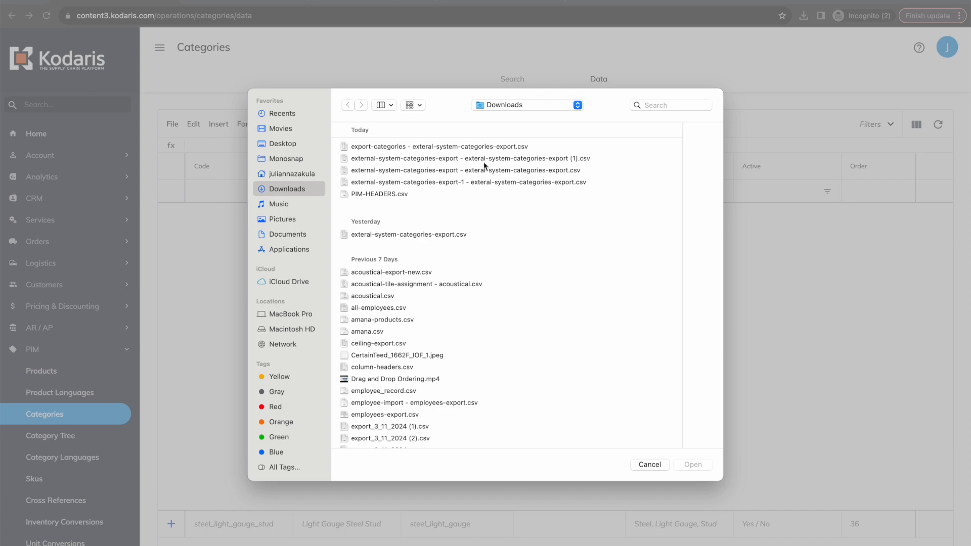
click(436, 146)
click(698, 466)
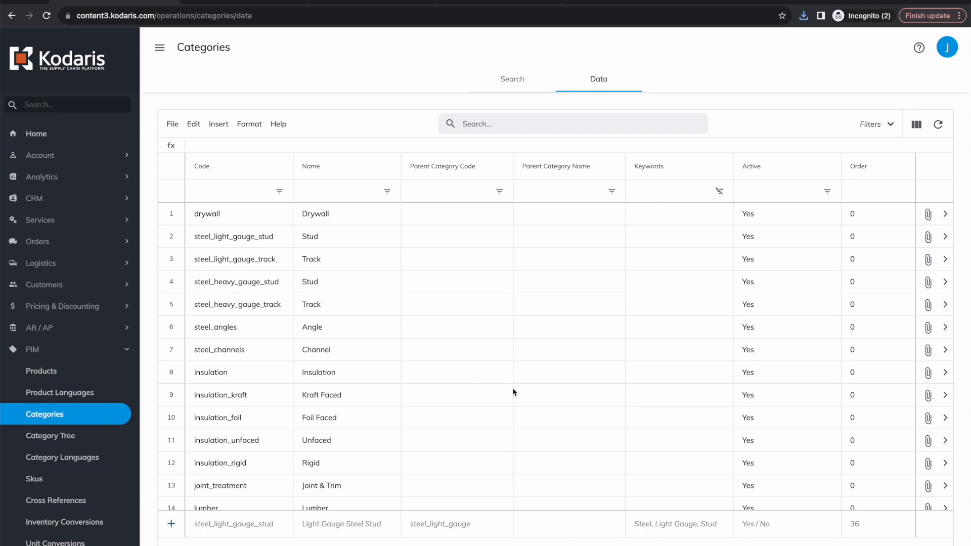
Step: Refresh the categories grid, show its External ID column sorted in ascending order, and review the imported categories across the columns
click(939, 125)
scroll(250, 245, right, 5)
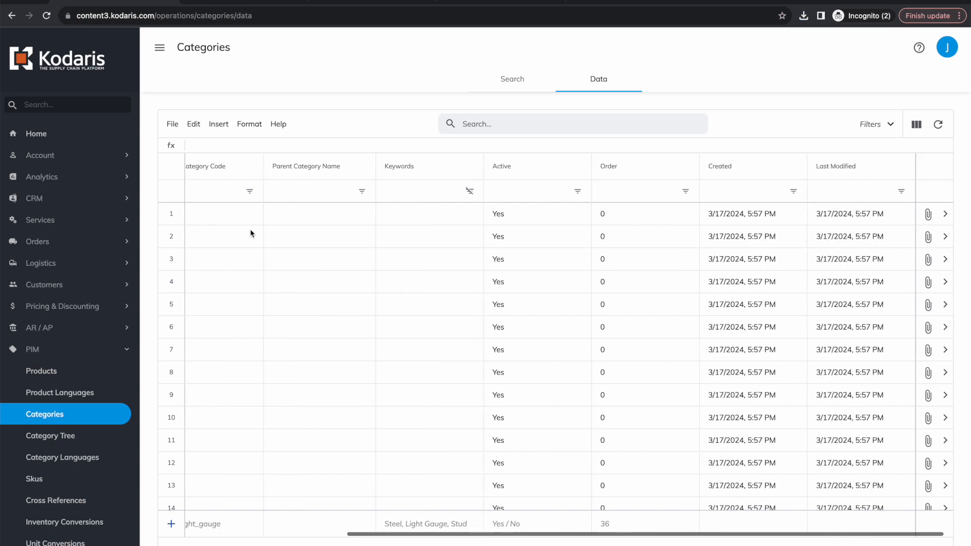
click(916, 124)
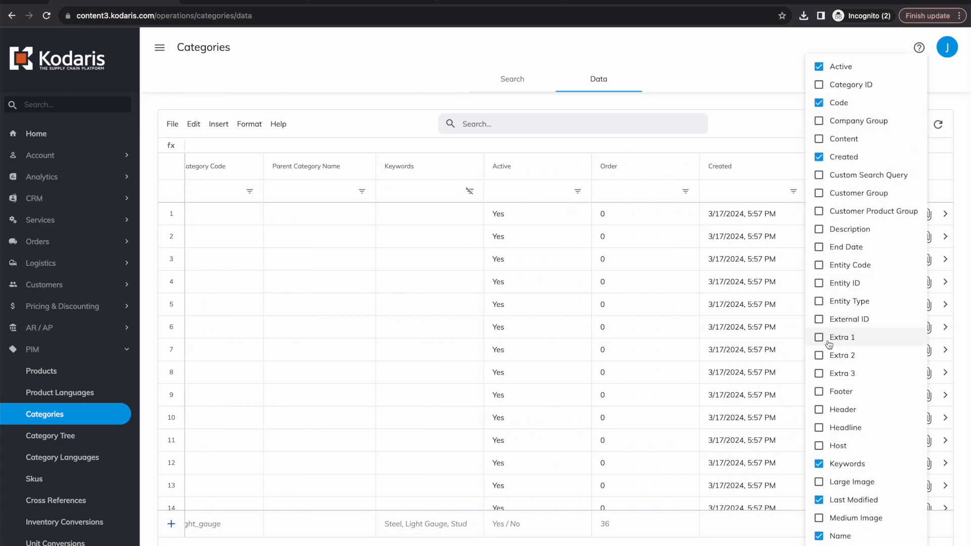
click(848, 326)
click(740, 306)
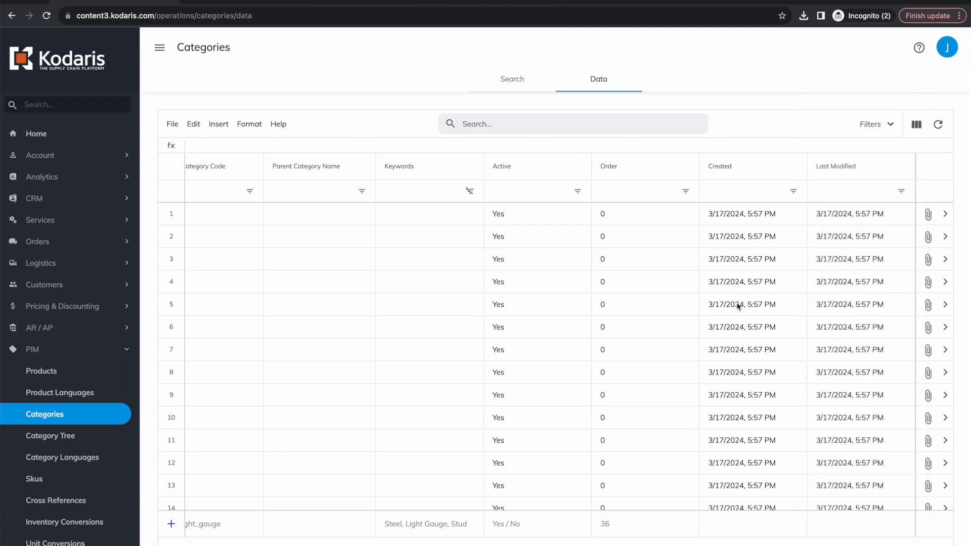
scroll(738, 306, right, 3)
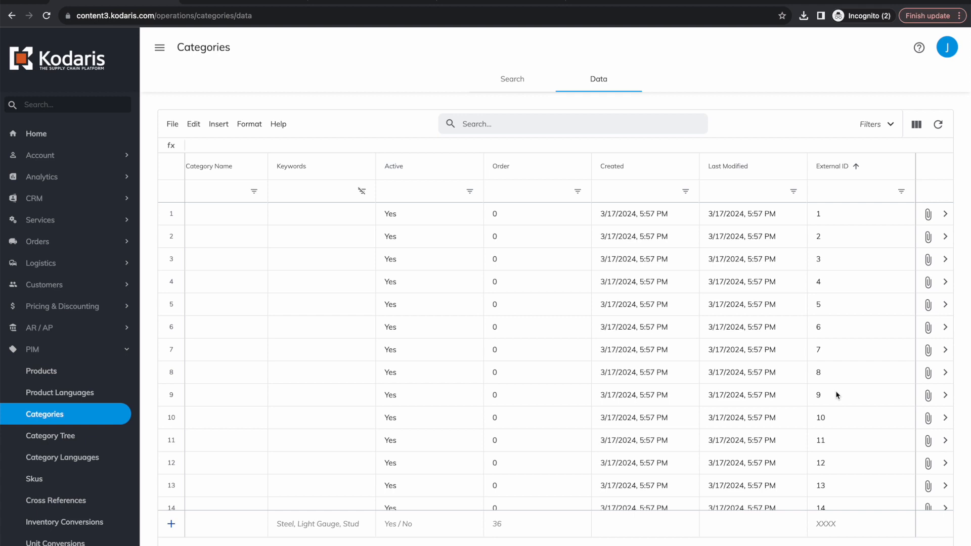
scroll(836, 391, left, 7)
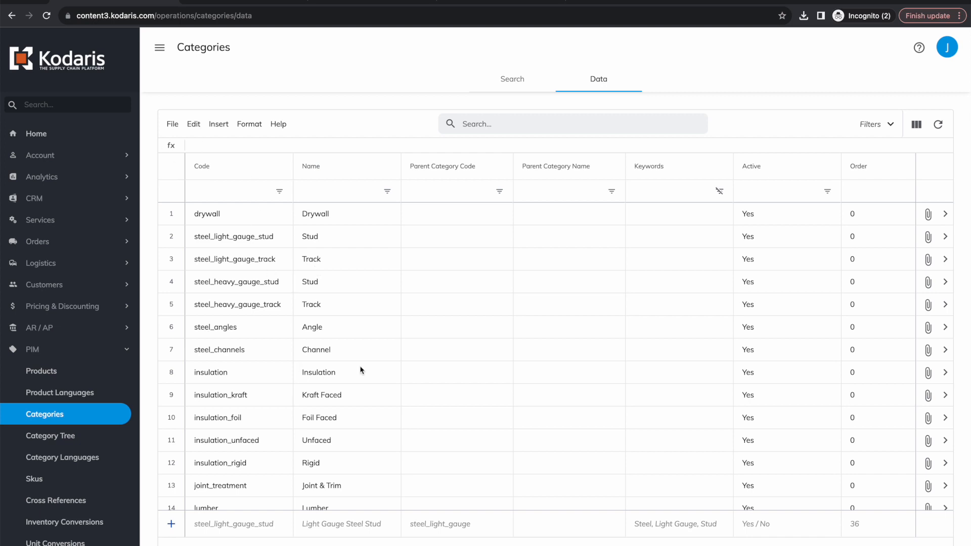
scroll(644, 326, right, 5)
scroll(645, 326, right, 3)
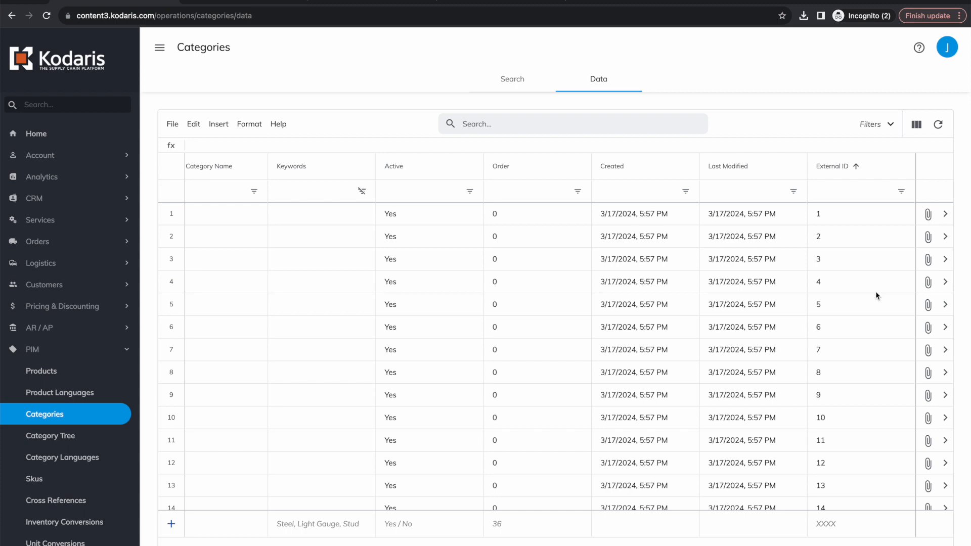
scroll(737, 329, left, 8)
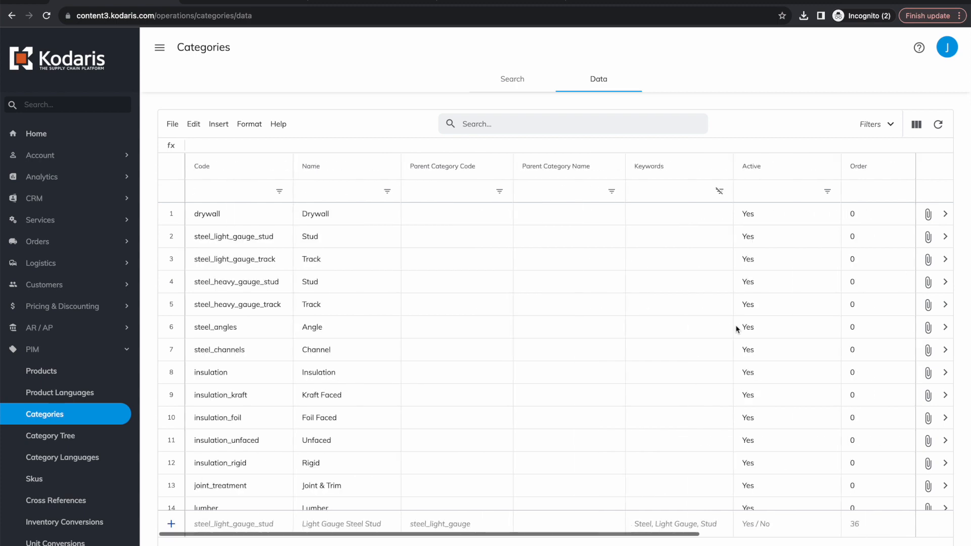
Step: Switch to the external-system-categories-export-new spreadsheet in Google Sheets and examine the category codes, names and Ids in its first rows
key(ctrl+Right)
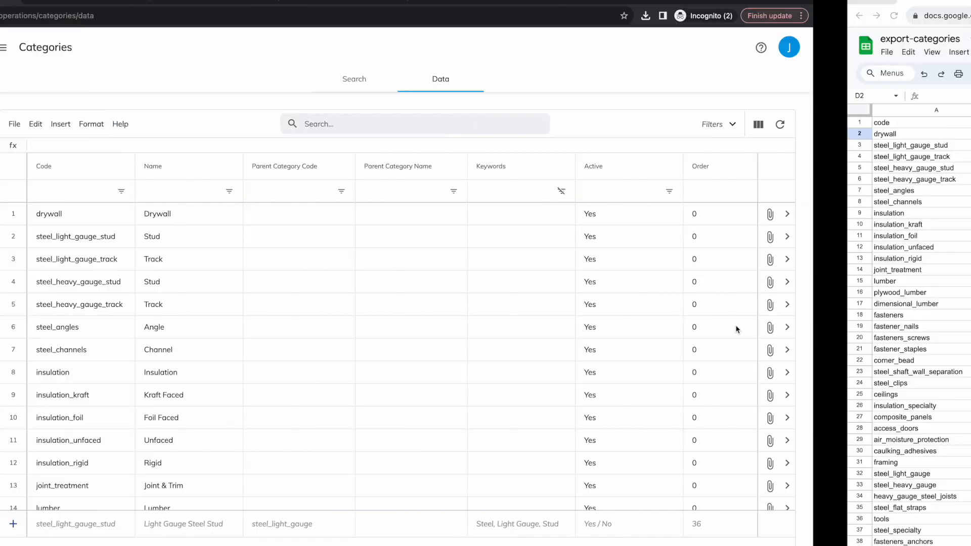
click(230, 1)
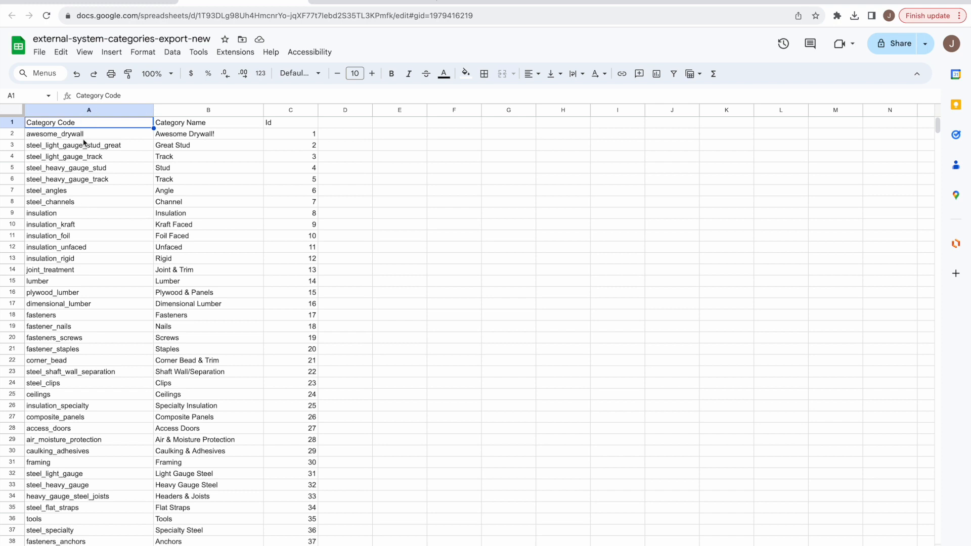
click(41, 136)
click(40, 146)
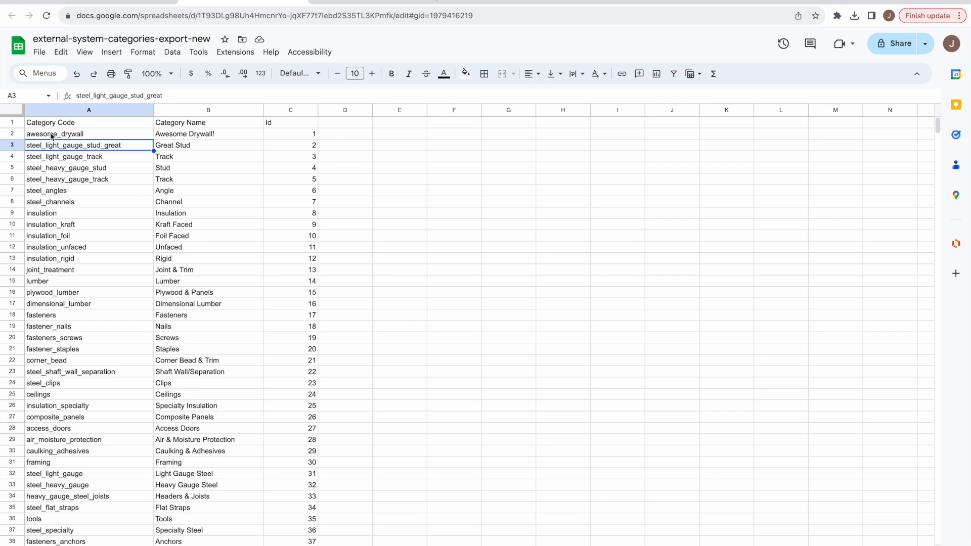
click(73, 136)
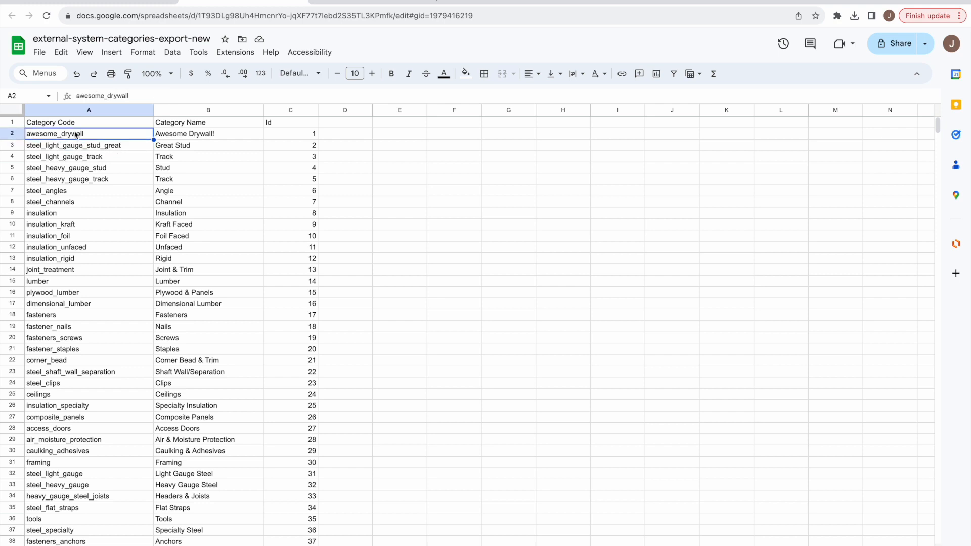
click(62, 146)
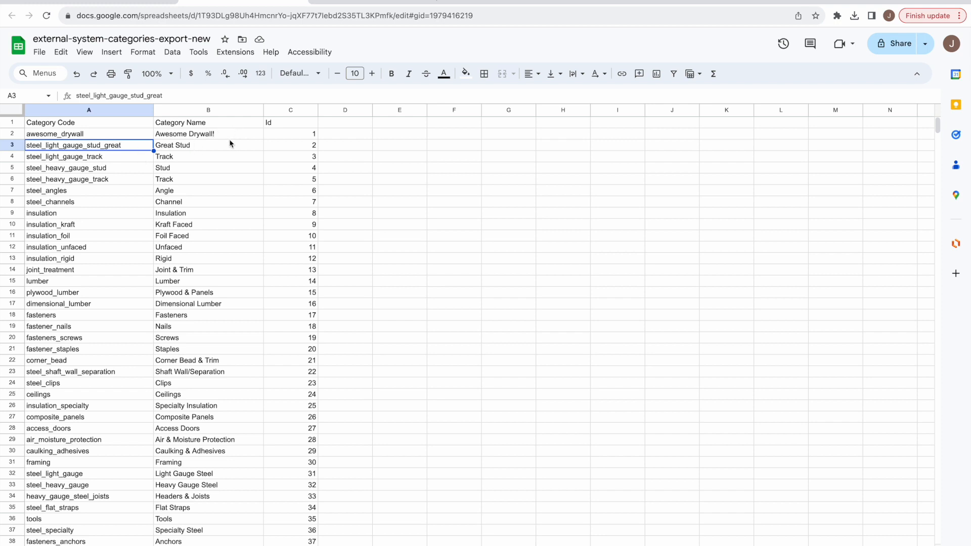
click(199, 190)
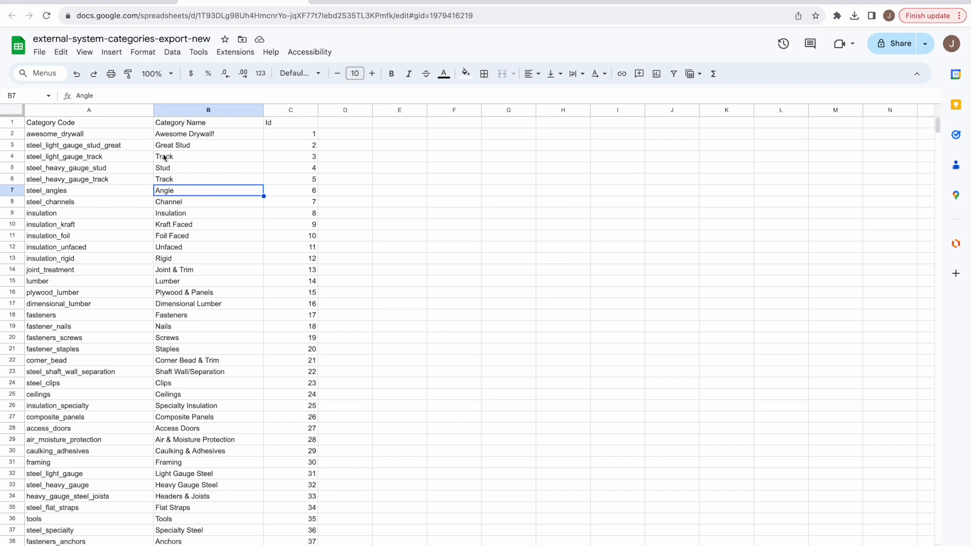
click(313, 136)
click(298, 124)
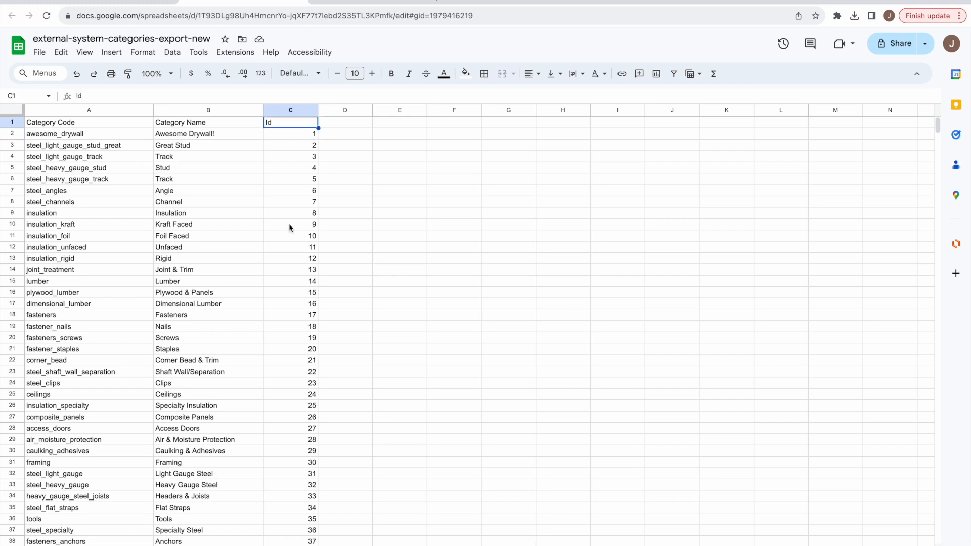
click(79, 137)
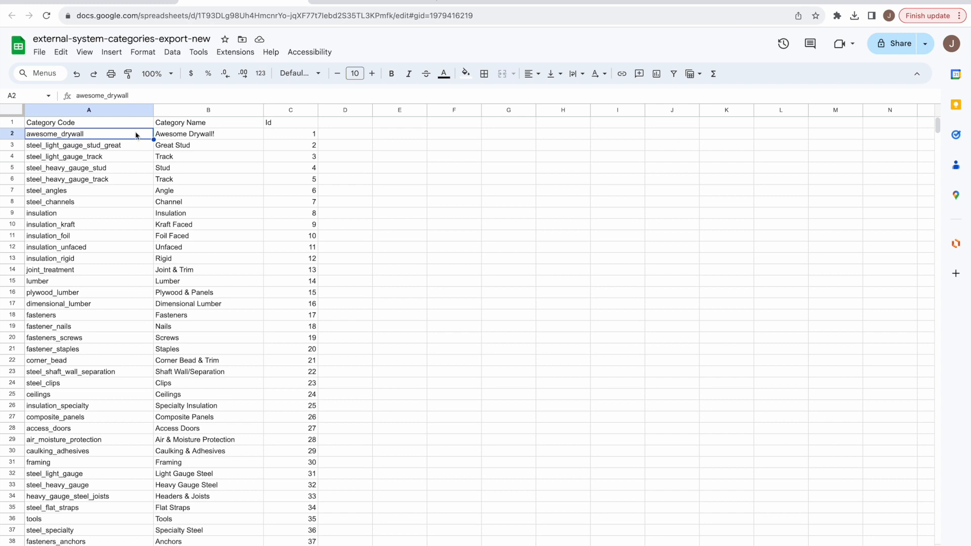
Step: In the external-system-categories-export-new spreadsheet, rename the headers in A1, B1 and C1 to code, name and externalID
triple_click(84, 121)
text(code)
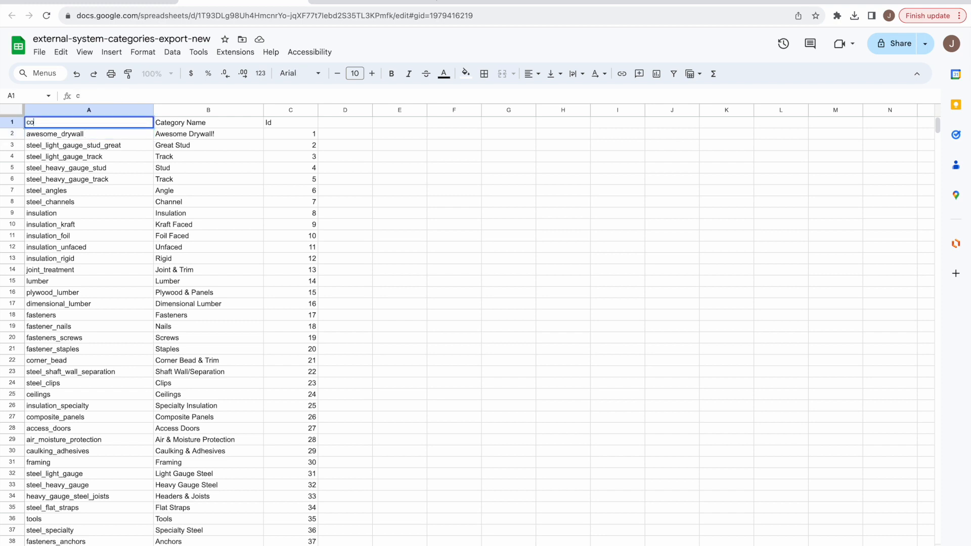
triple_click(218, 123)
text(name)
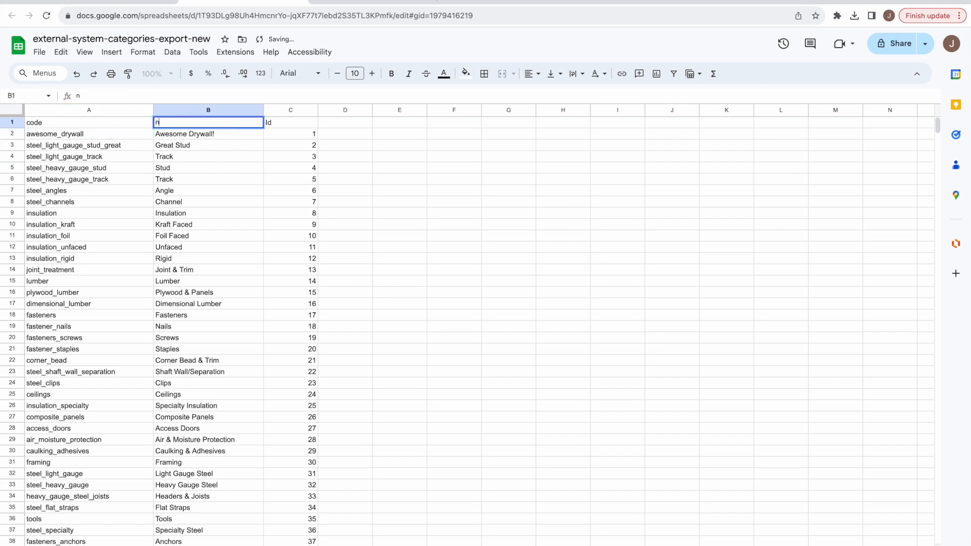
click(306, 123)
triple_click(307, 122)
text(externalID)
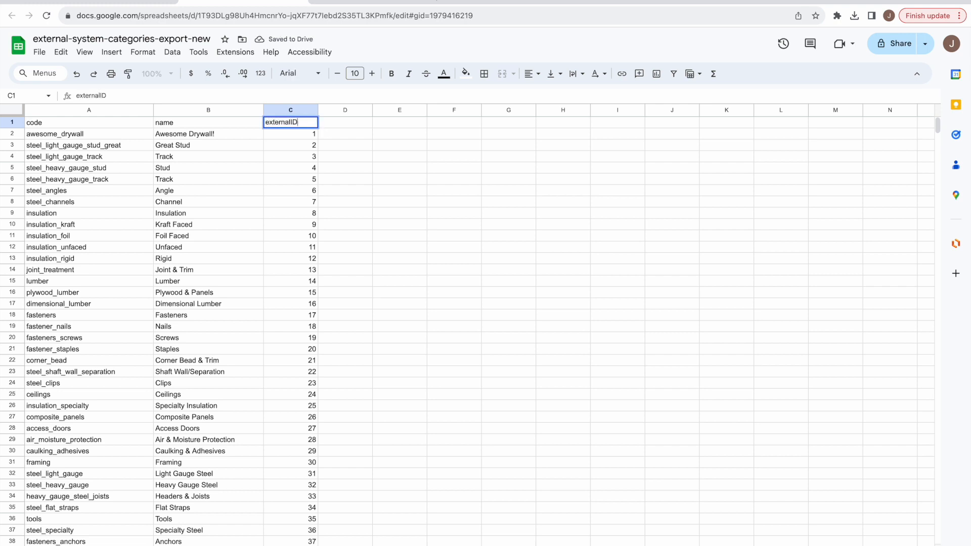
click(378, 146)
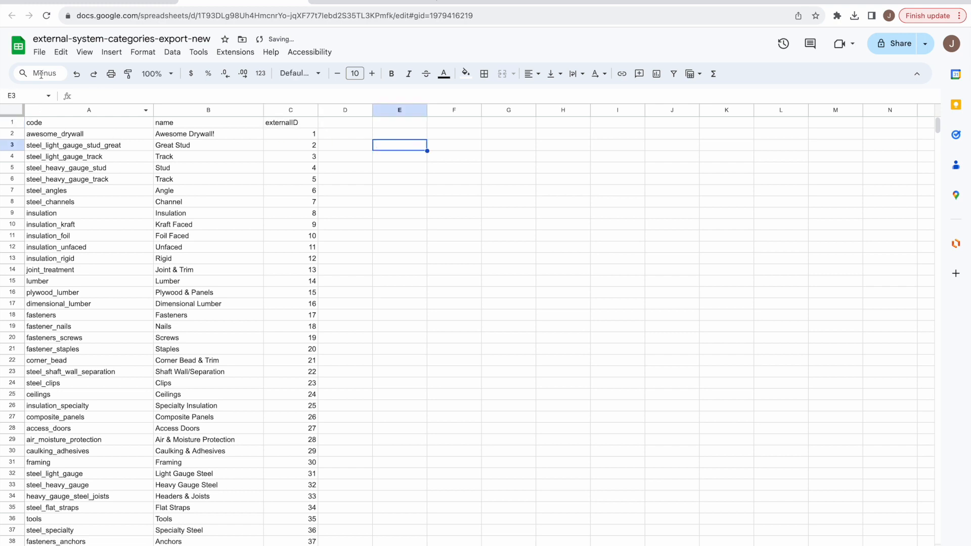
Step: Rename the spreadsheet newcategory and download it as comma-separated values (.csv)
click(131, 41)
text(new)
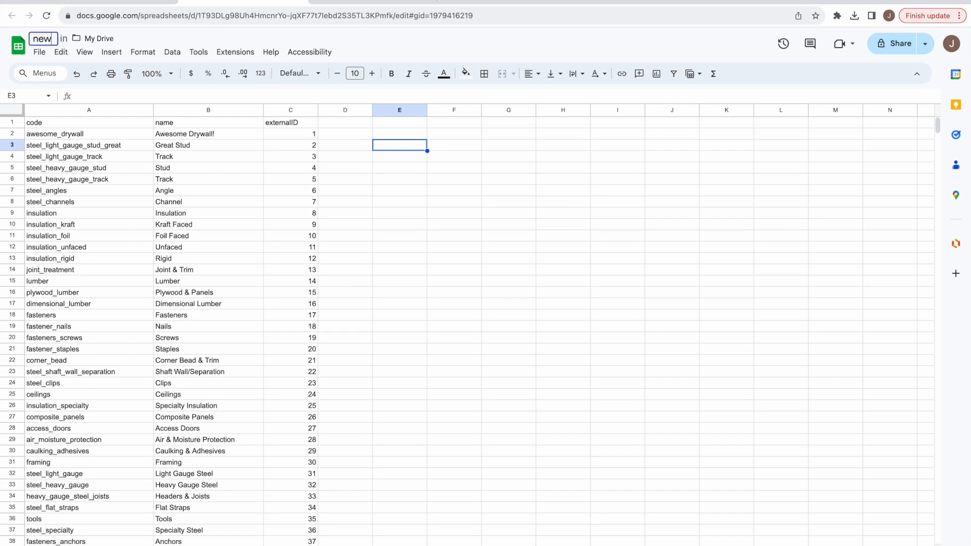
text(category)
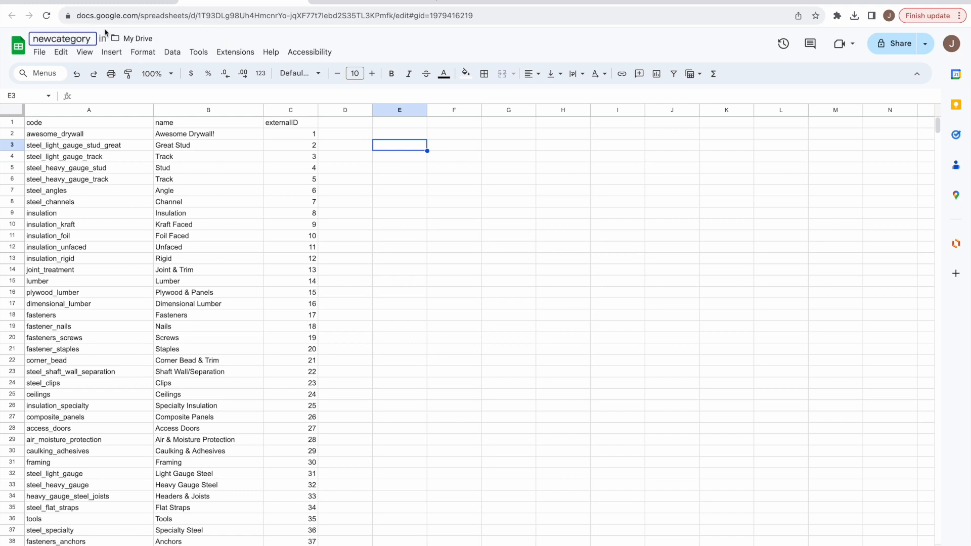
click(40, 52)
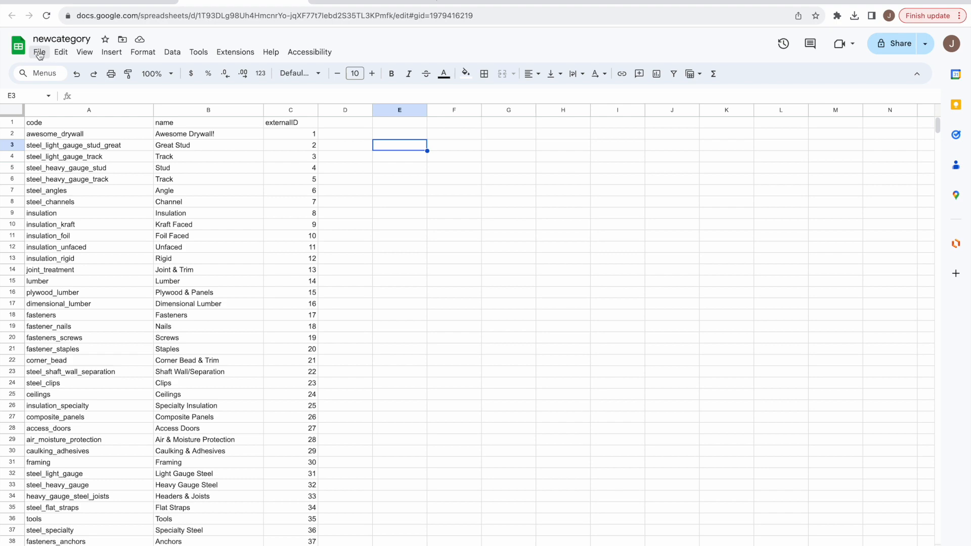
mouse_move(79, 187)
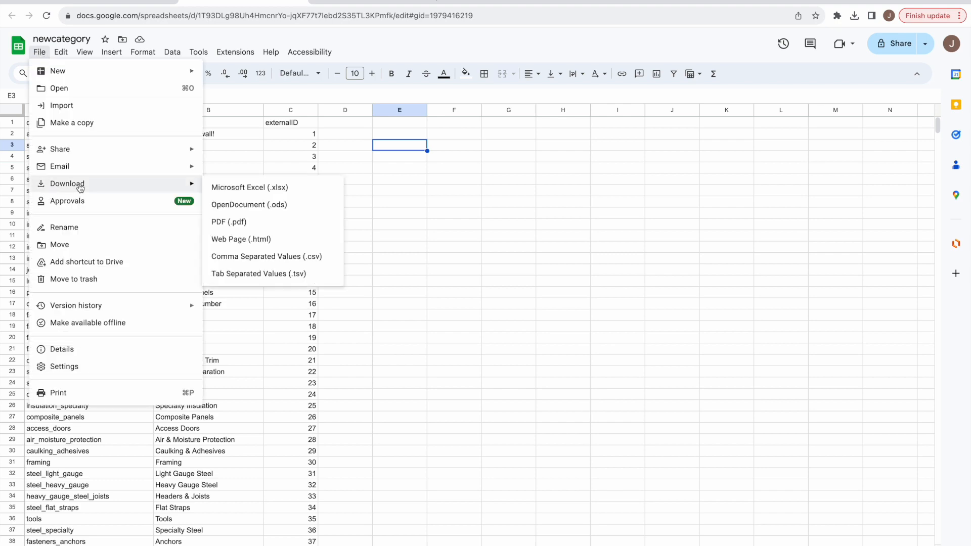
click(250, 256)
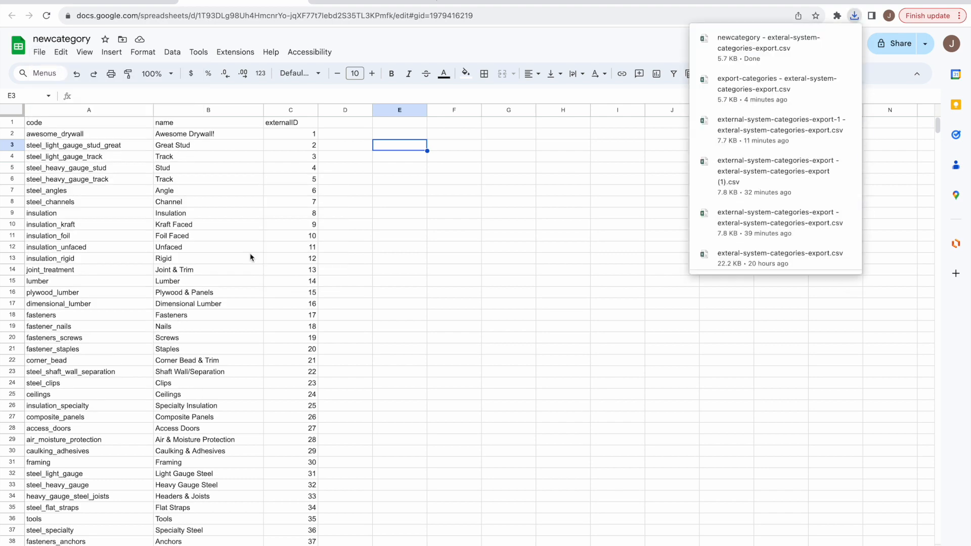
Step: Switch to the Kodaris categories grid and import newcategory - exteral-system-categories-export.csv from Downloads with Create & Update by externalID
key(ctrl+Left)
click(228, 236)
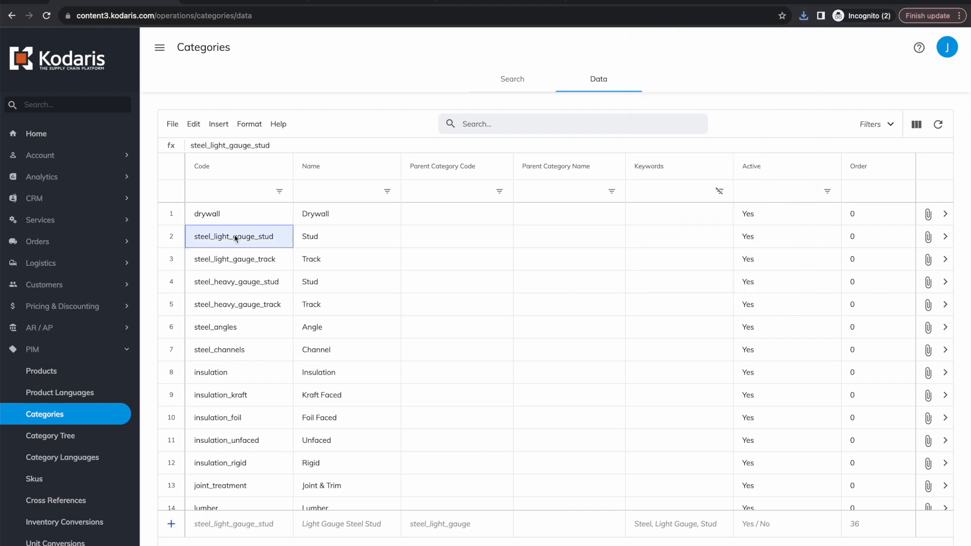
click(162, 124)
mouse_move(238, 180)
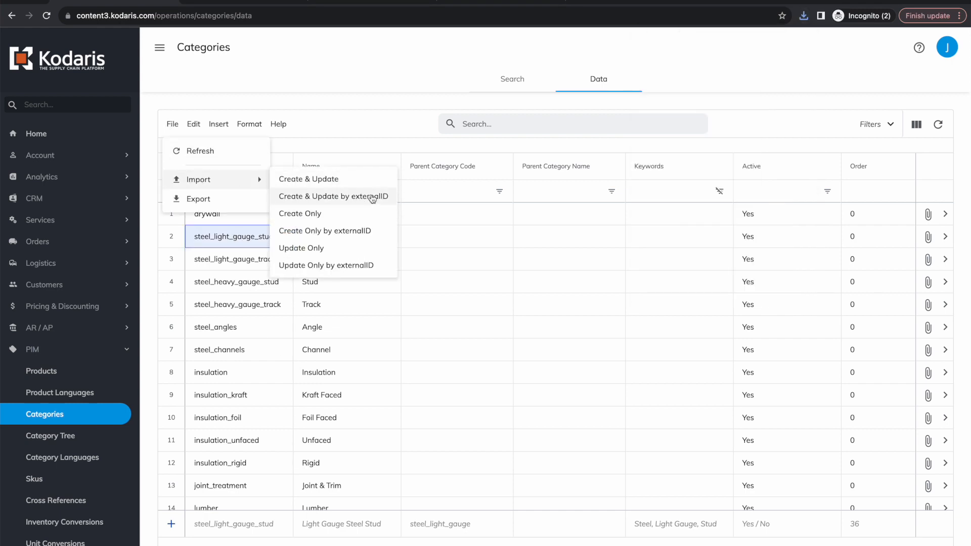
click(345, 199)
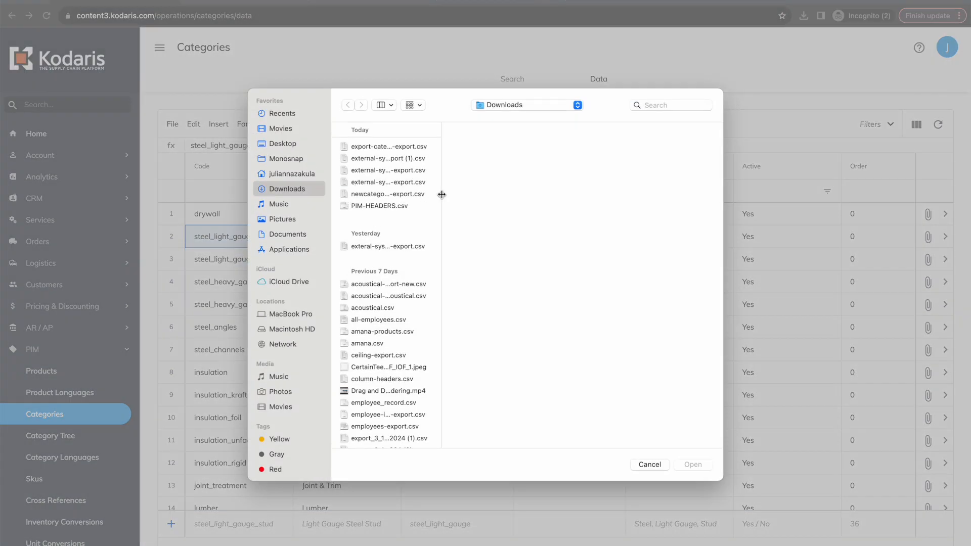
drag(442, 195, 649, 243)
click(409, 195)
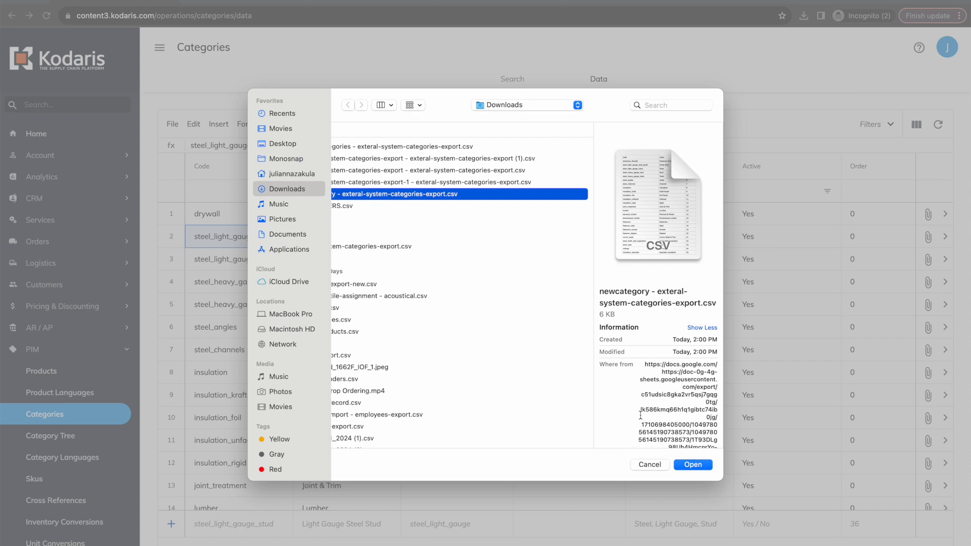
click(696, 467)
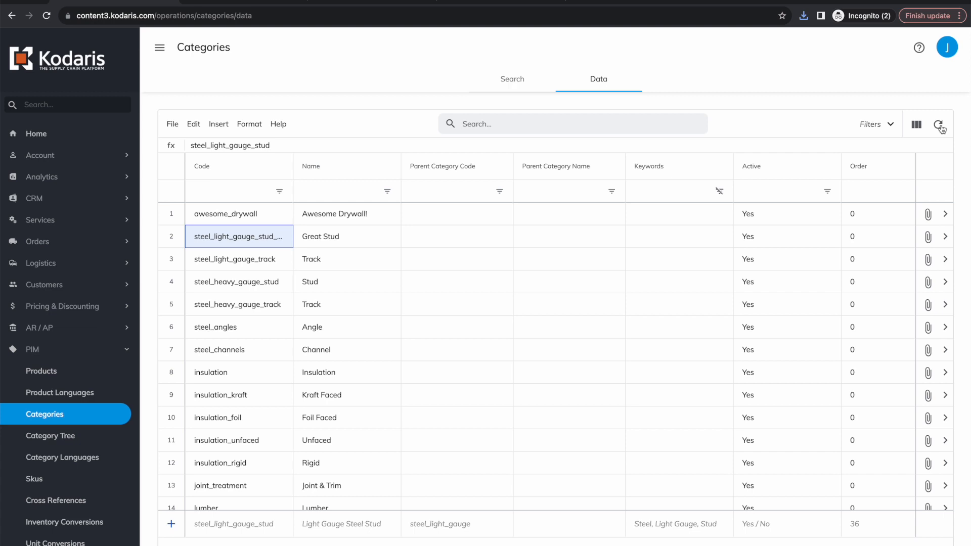
Step: Refresh the categories grid, select its first two rows, and check their values across the columns through External ID
click(940, 126)
drag(163, 215, 165, 231)
scroll(408, 236, right, 7)
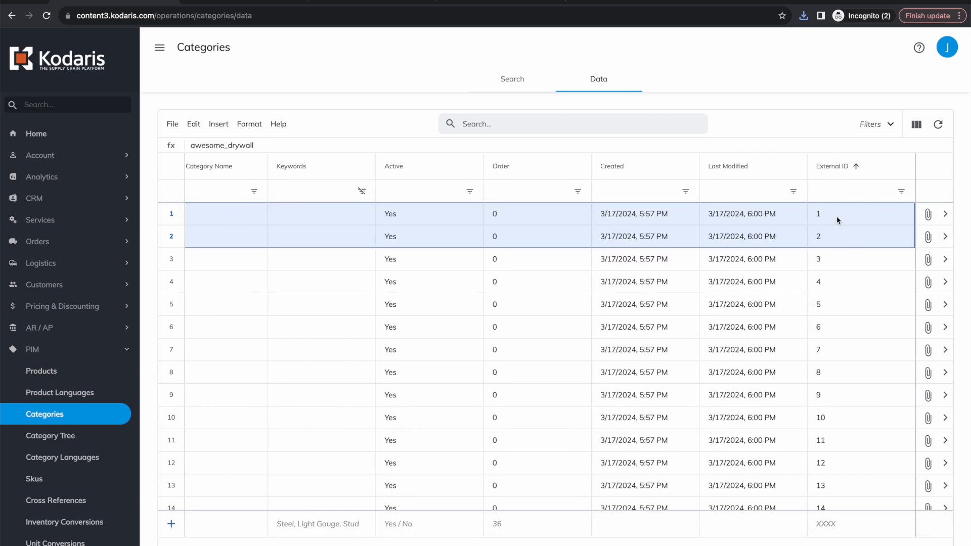
Step: Select the first category's code cell and widen the Code column so the full category codes fit
scroll(836, 217, left, 7)
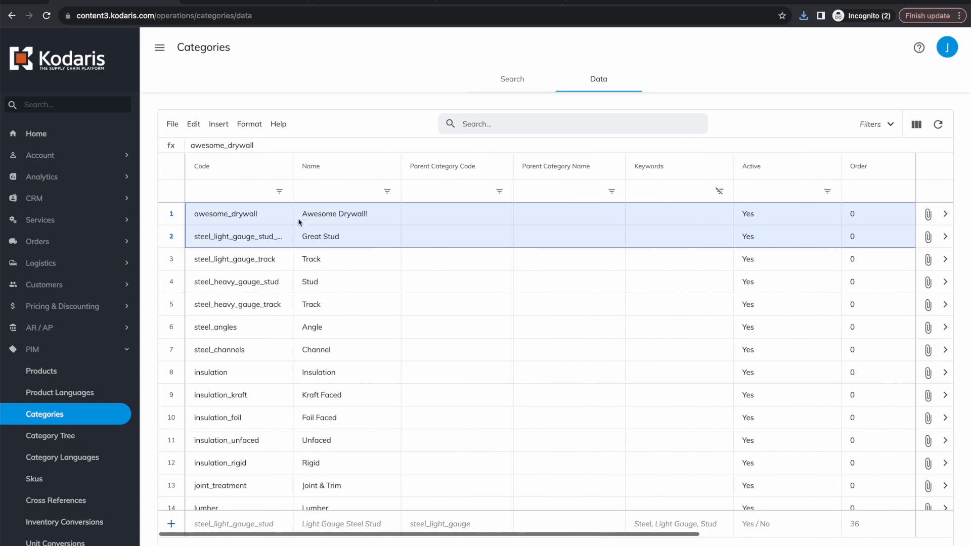
click(223, 209)
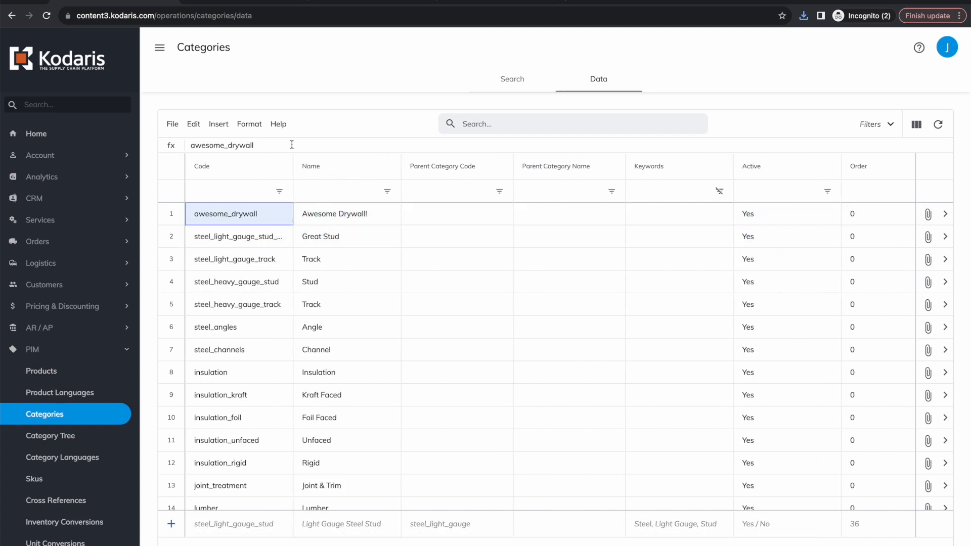
drag(293, 162, 367, 221)
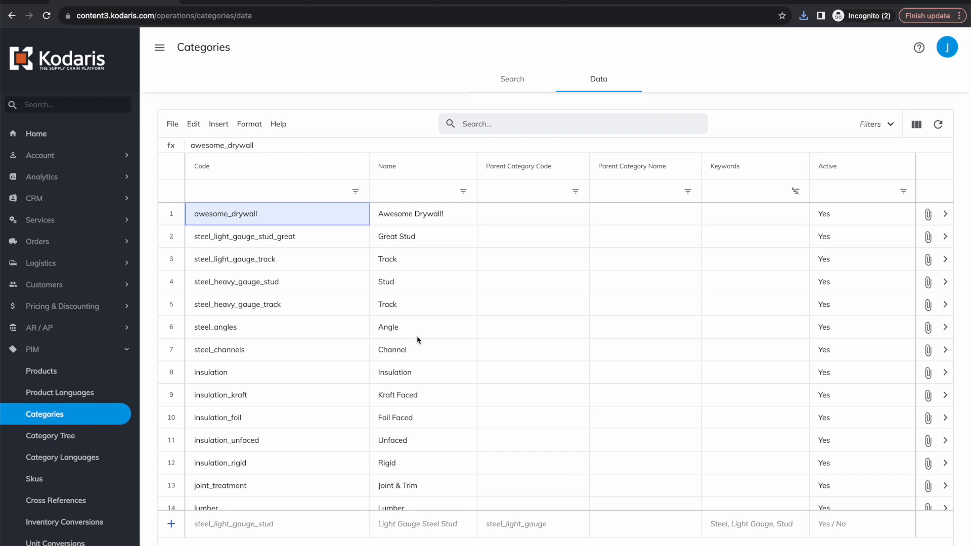